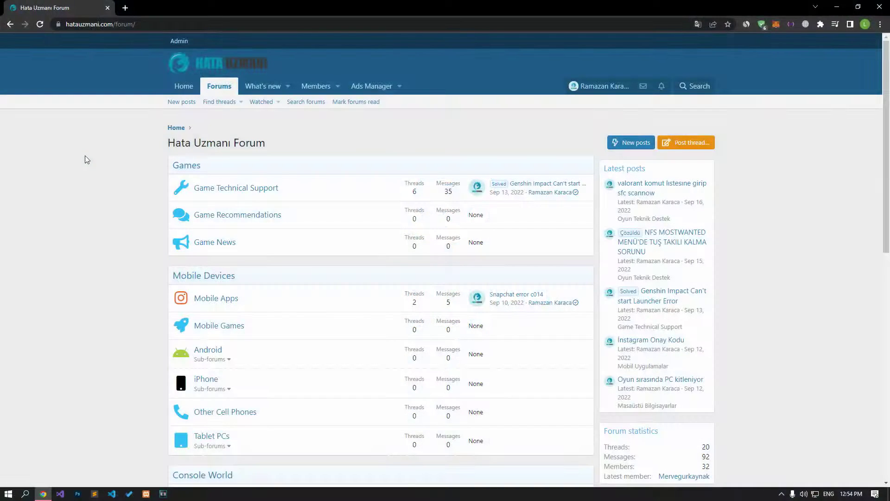
# - Browse the Hata Uzmani forum index, then begin posting a new thread via Post thread
pyautogui.scroll(-11, 85, 155)
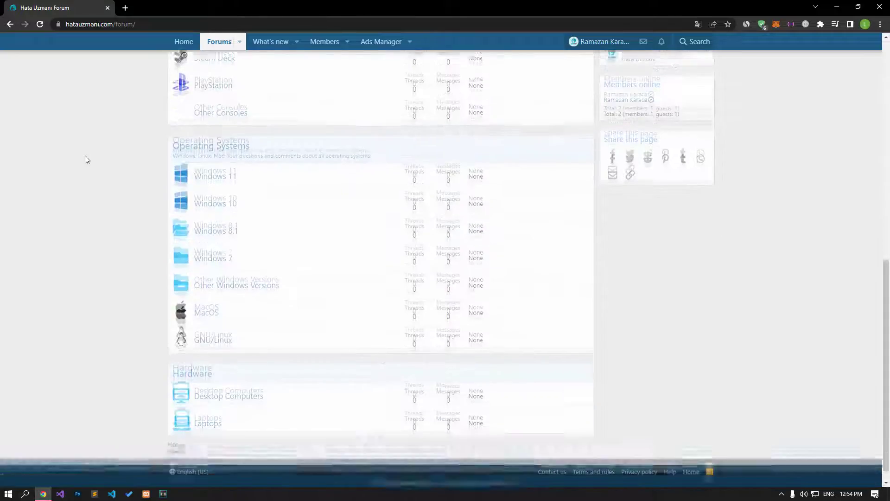
pyautogui.scroll(10, 85, 156)
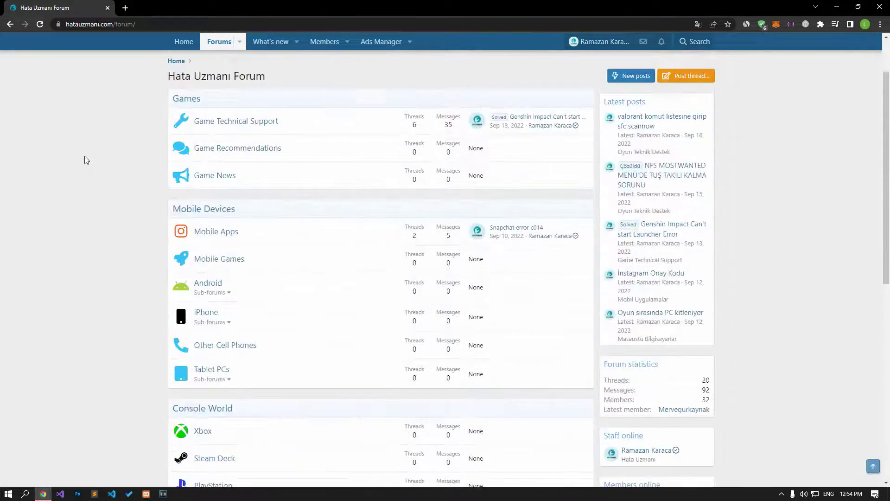
pyautogui.scroll(2, 84, 156)
pyautogui.click(707, 143)
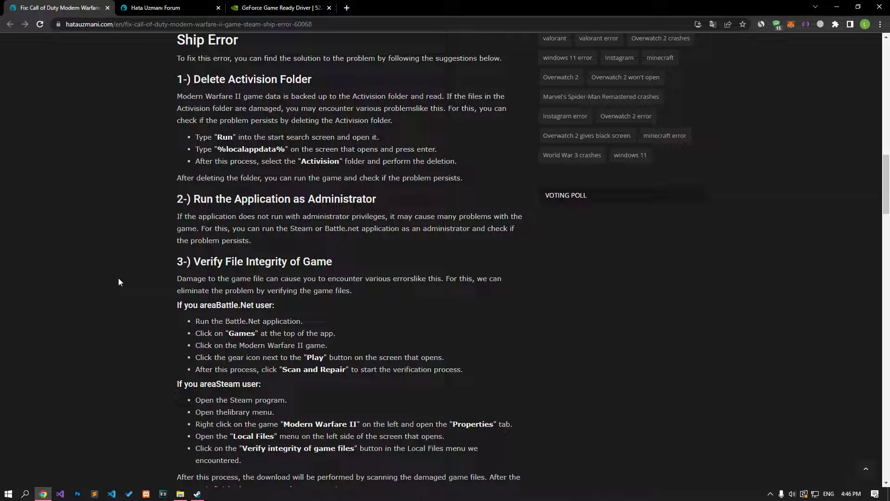
# - Run %localappdata% in the Windows Run app, pasting the path copied from the article
pyautogui.click(8, 494)
pyautogui.write('run')
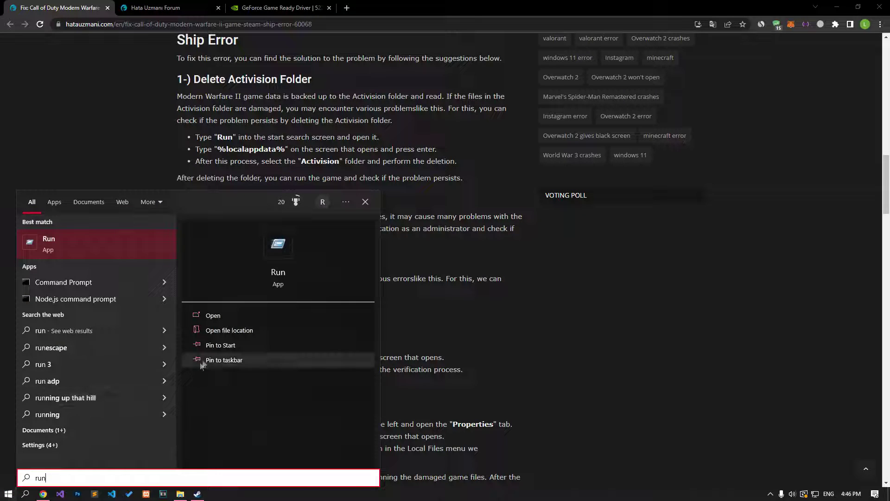
pyautogui.click(213, 315)
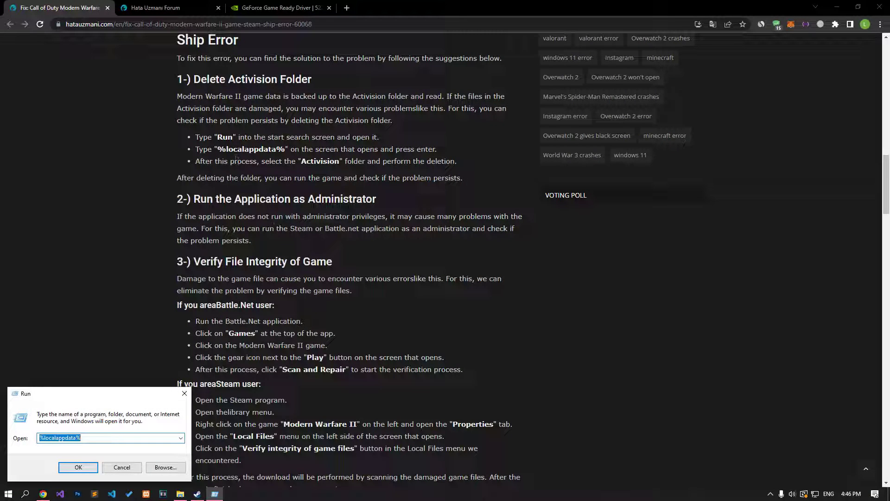
pyautogui.moveTo(219, 149); pyautogui.dragTo(285, 148)
pyautogui.hotkey('ctrl', 'c')
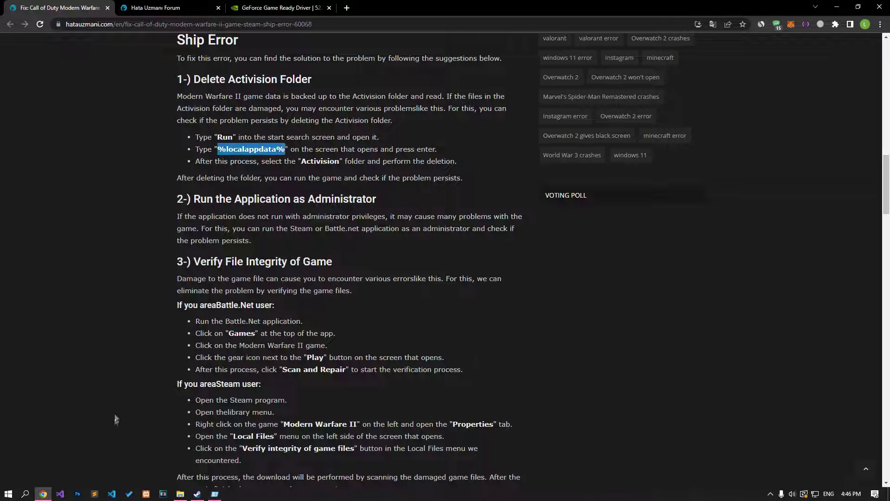
pyautogui.click(214, 493)
pyautogui.hotkey('ctrl', 'v')
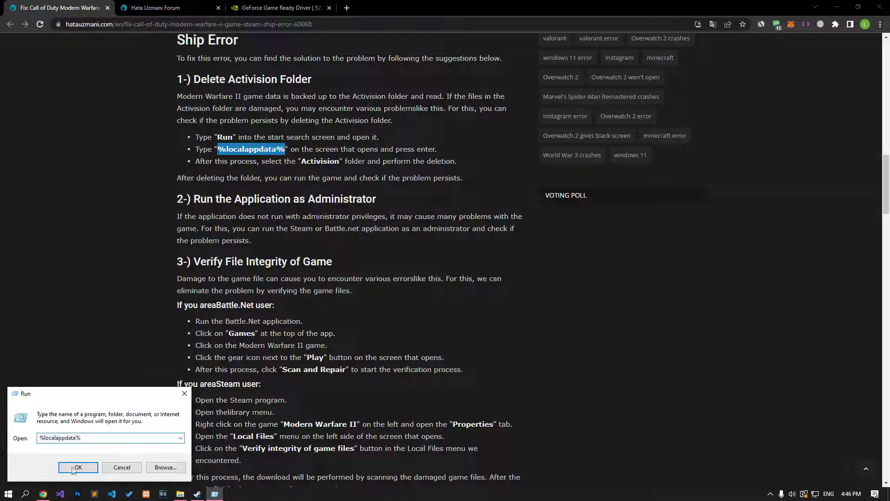
pyautogui.click(77, 467)
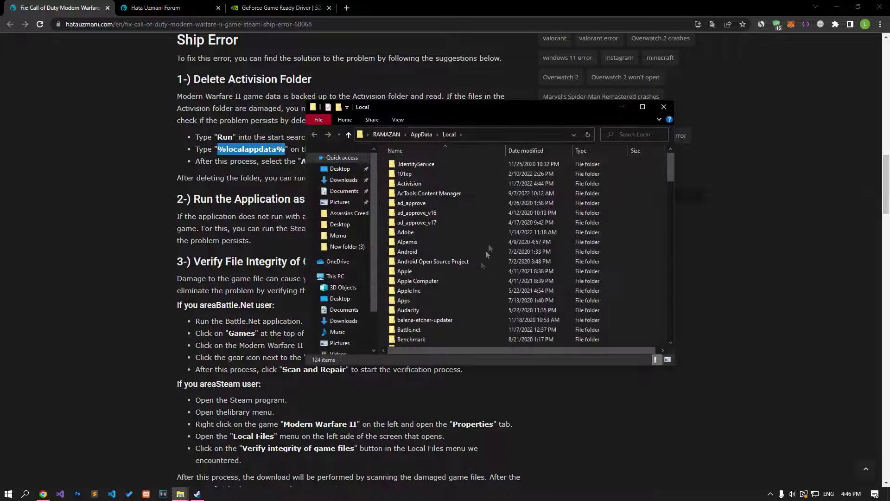
# - Delete the Activision and Steam folders from AppData\Local
pyautogui.click(402, 183)
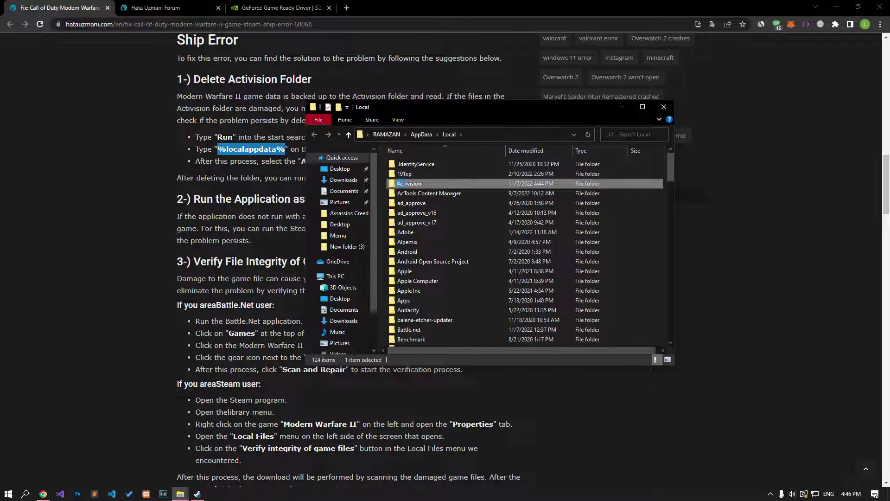
pyautogui.rightClick(401, 183)
pyautogui.click(424, 407)
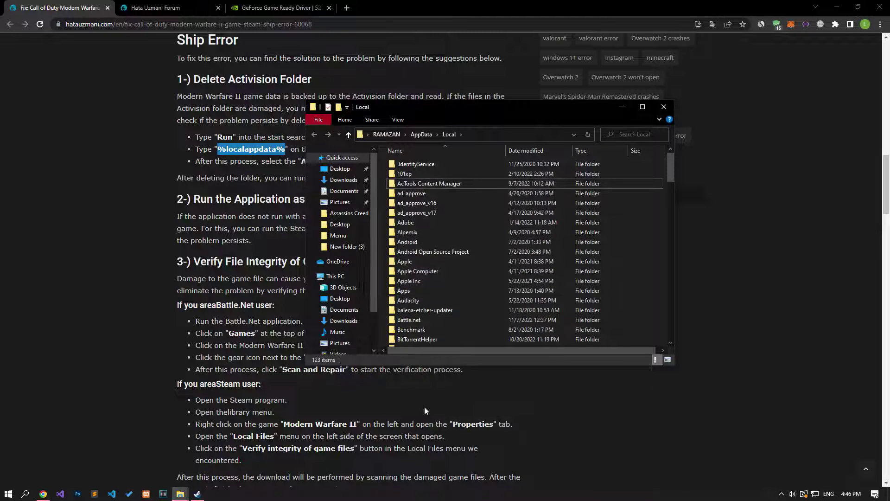
pyautogui.press('s')
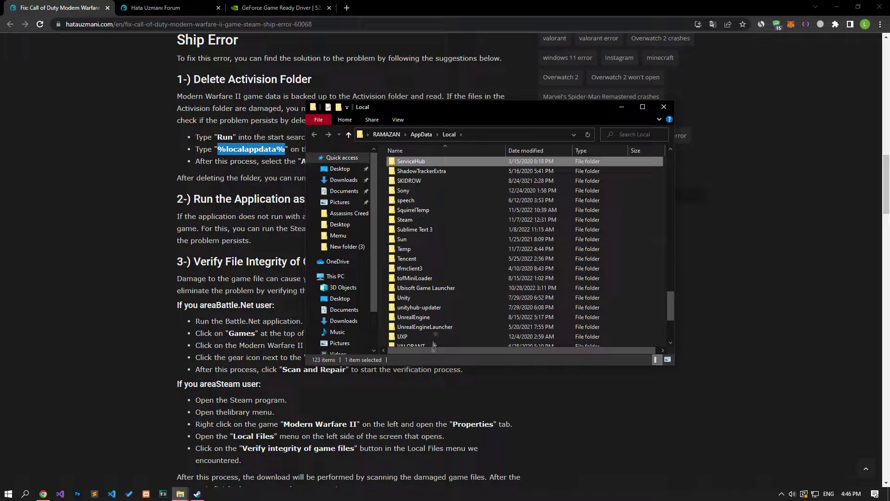
pyautogui.click(406, 220)
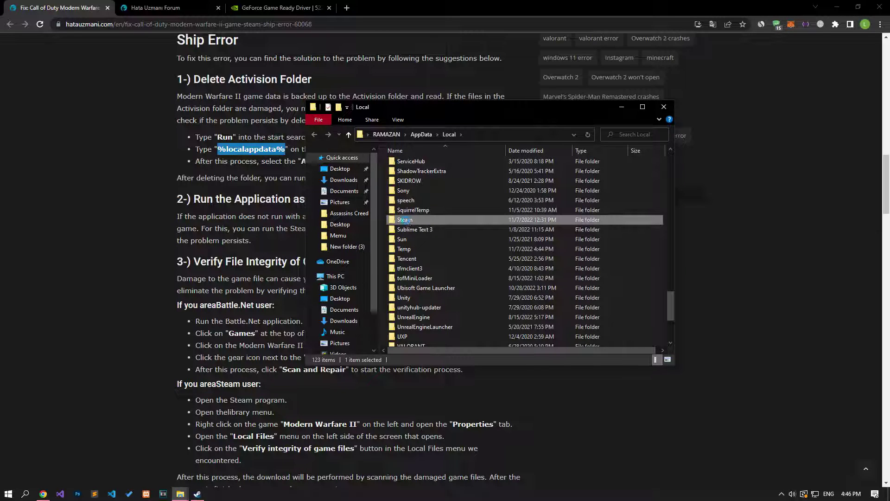
pyautogui.rightClick(406, 221)
pyautogui.click(438, 445)
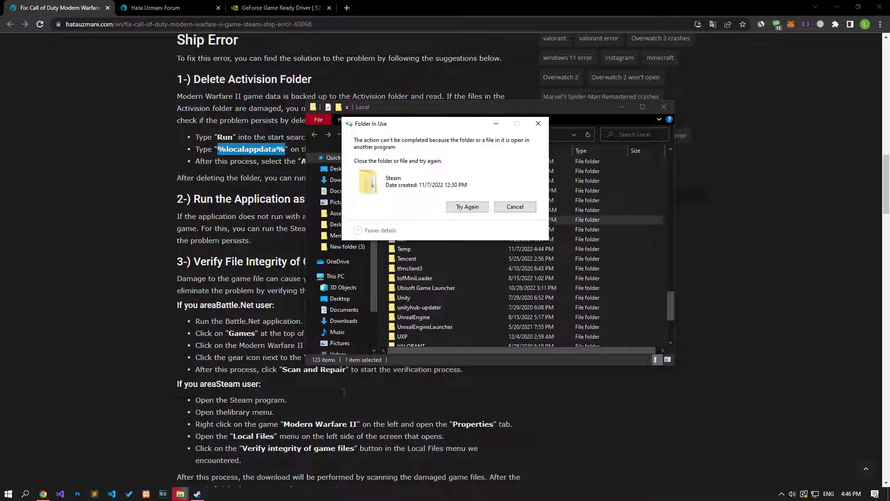
# - End Steam in Task Manager, retry the Steam folder deletion, and close the Local folder
pyautogui.rightClick(320, 494)
pyautogui.click(355, 455)
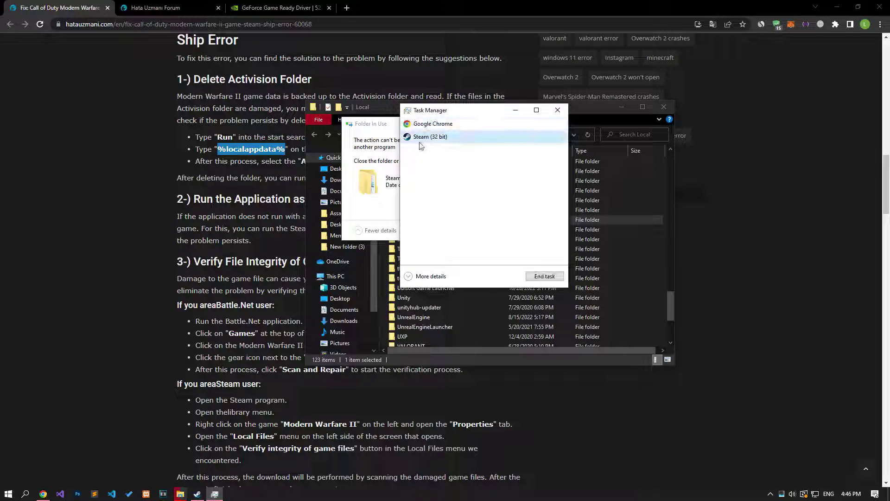
pyautogui.click(544, 275)
pyautogui.click(558, 110)
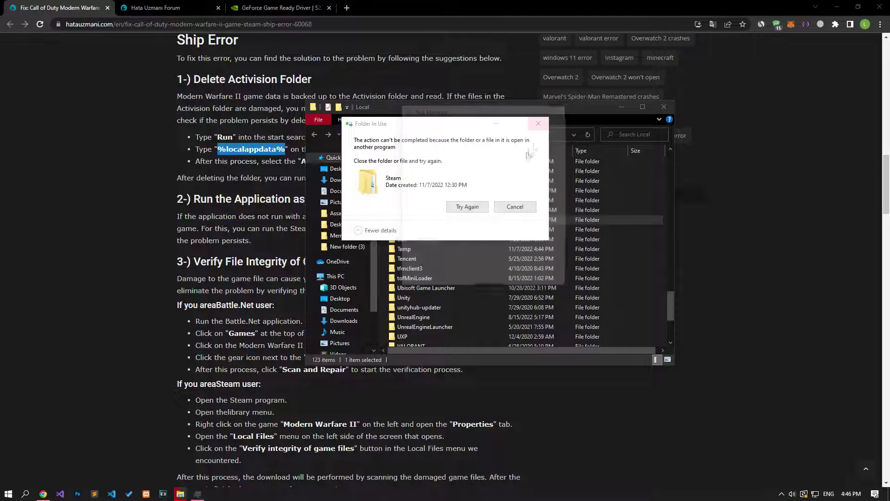
pyautogui.click(478, 207)
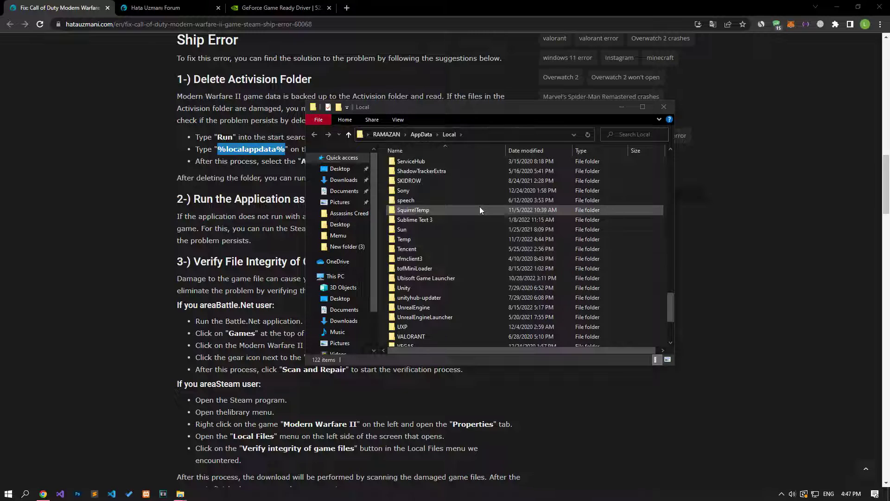
pyautogui.click(664, 106)
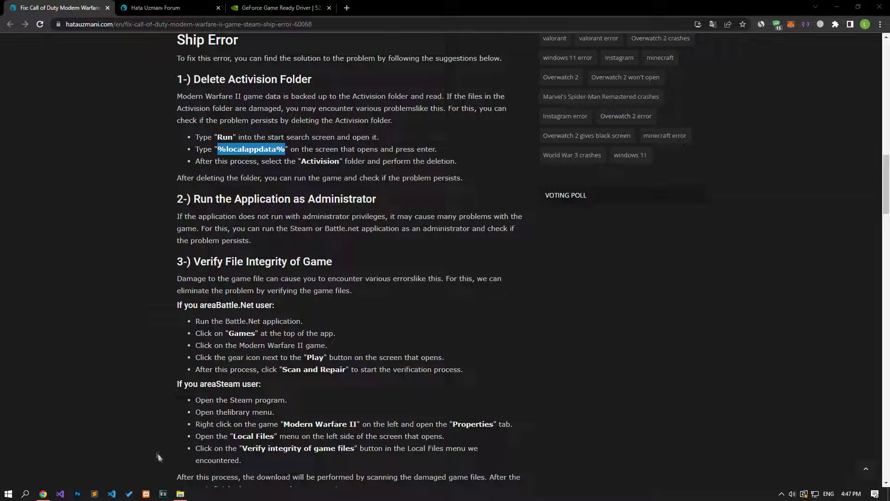
pyautogui.click(180, 493)
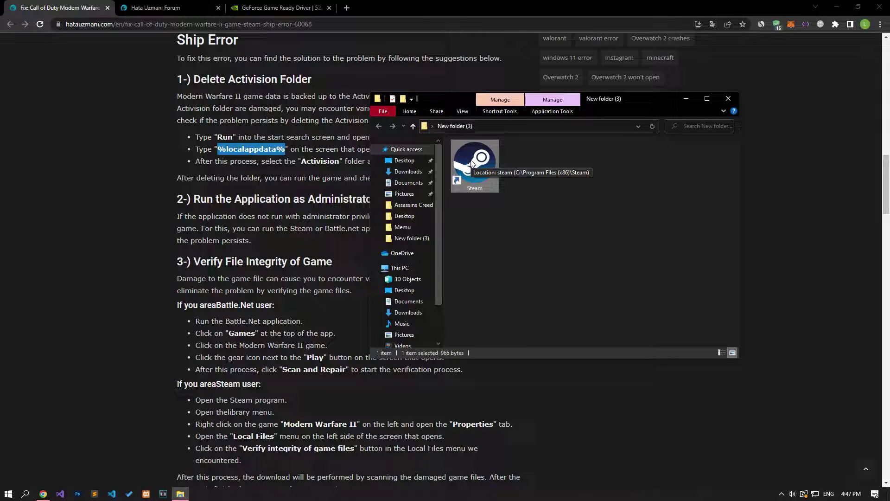
# - Launch Steam from its shortcut in New folder (3), then return to the Chrome article
pyautogui.scroll(-3, 103, 225)
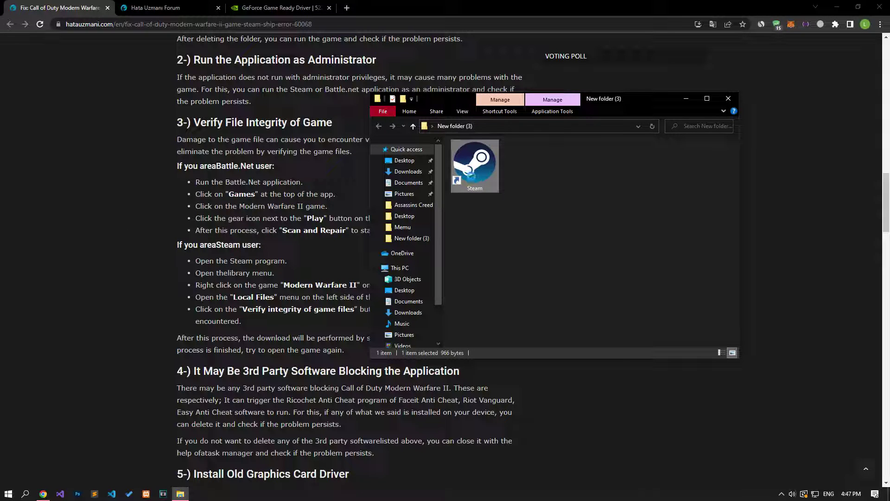
pyautogui.rightClick(470, 172)
pyautogui.click(499, 245)
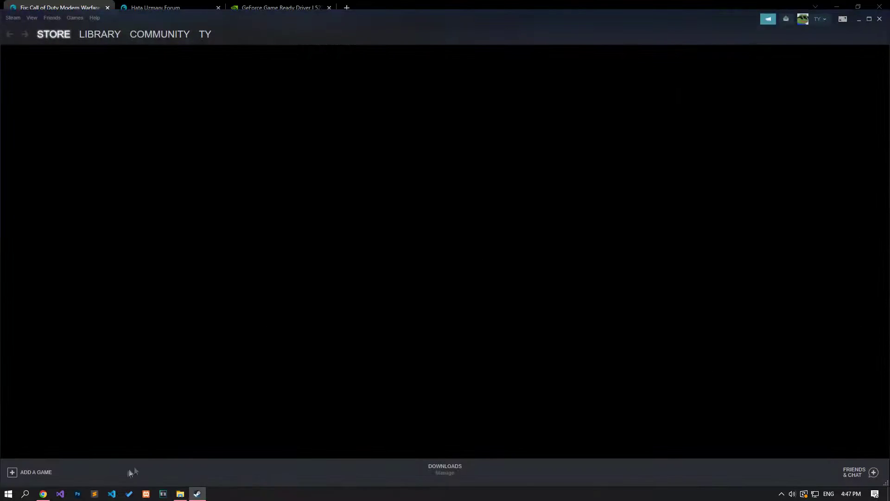
pyautogui.click(43, 493)
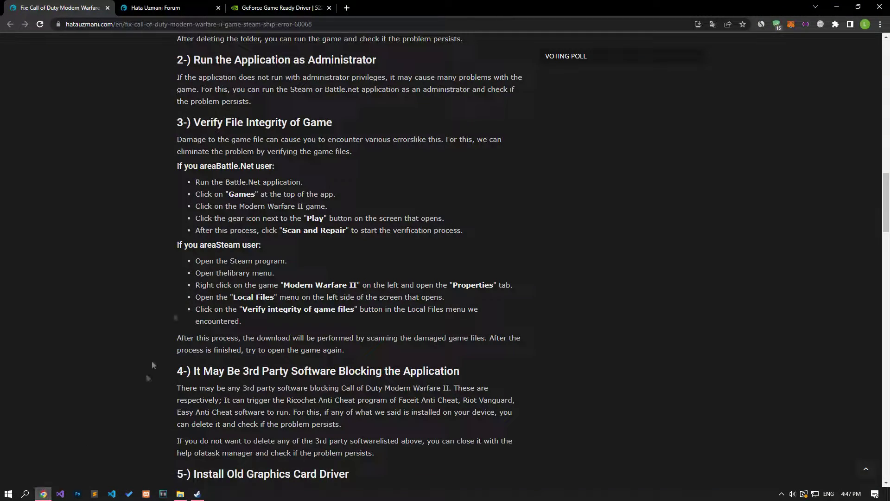
# - View Rocket League's Local Files properties in the Steam library, then close them
pyautogui.scroll(-2, 134, 177)
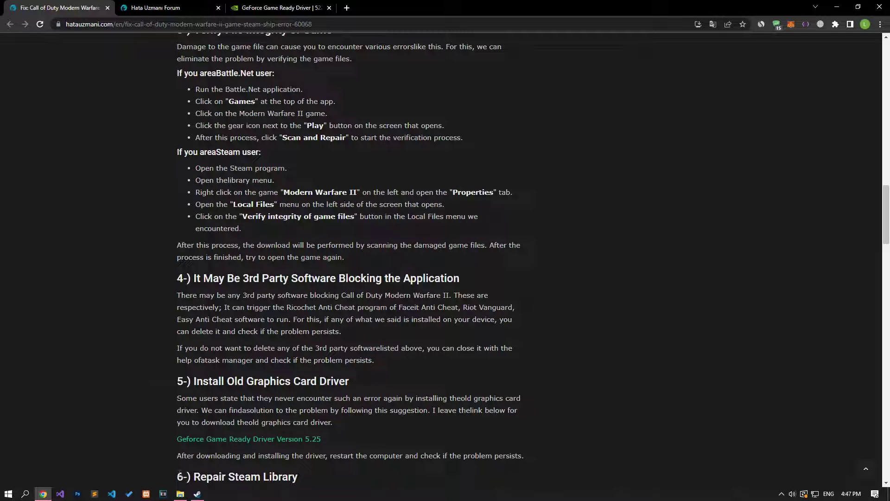
pyautogui.click(197, 493)
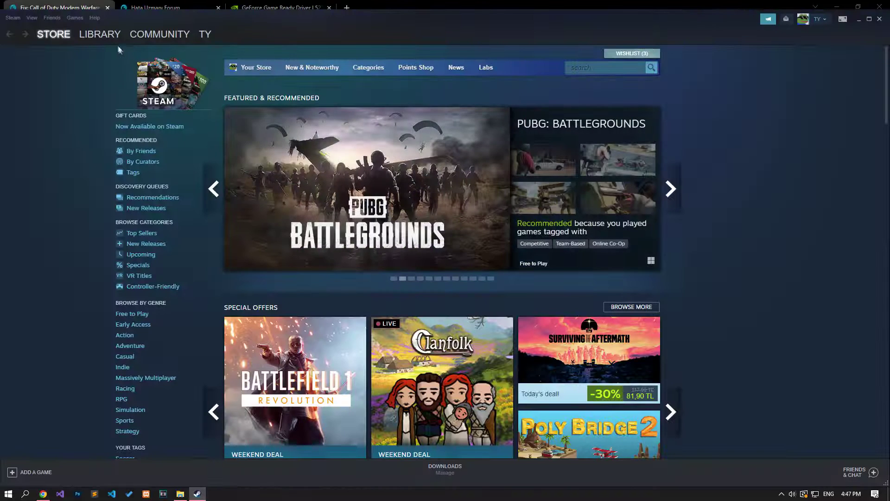
pyautogui.click(109, 39)
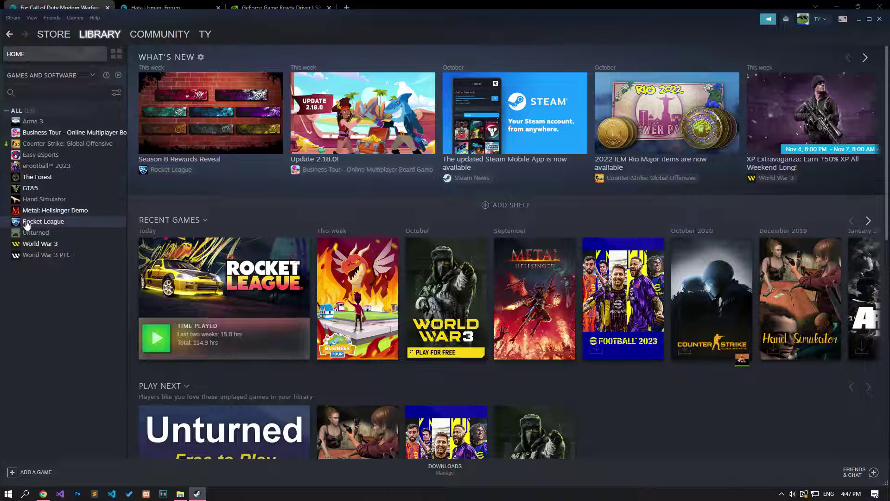
pyautogui.rightClick(29, 222)
pyautogui.click(48, 279)
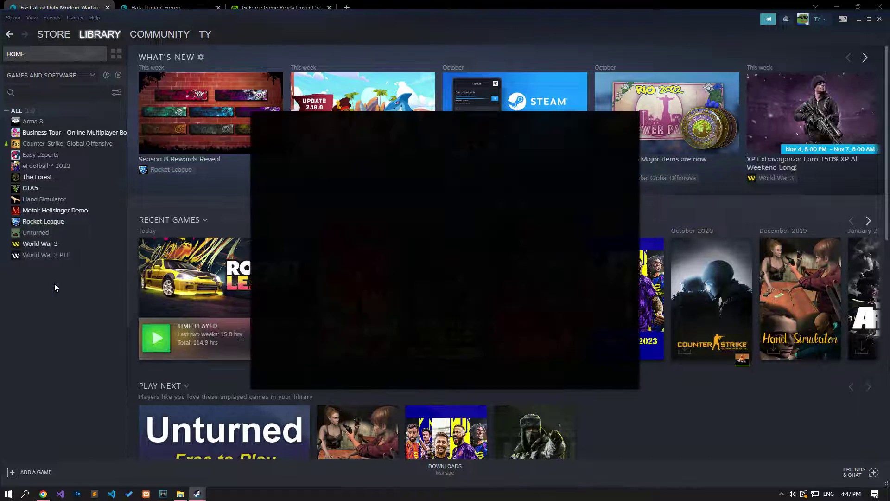
pyautogui.click(281, 186)
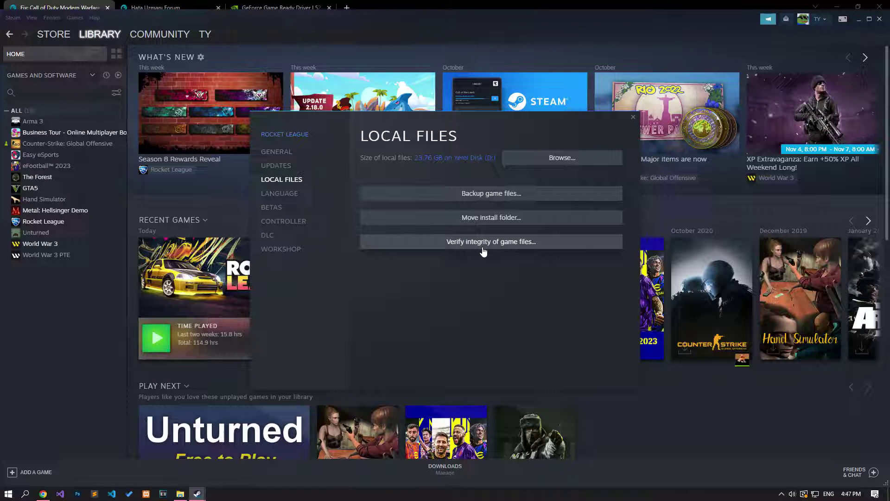
pyautogui.click(633, 117)
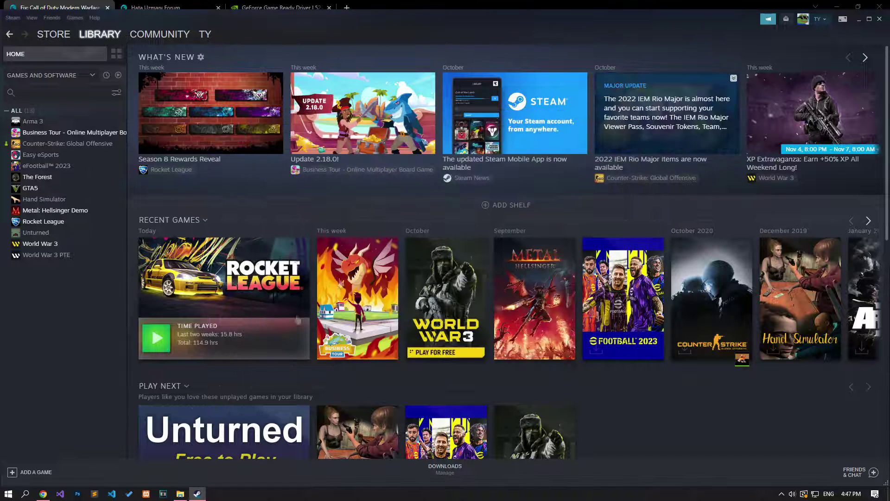
pyautogui.click(43, 493)
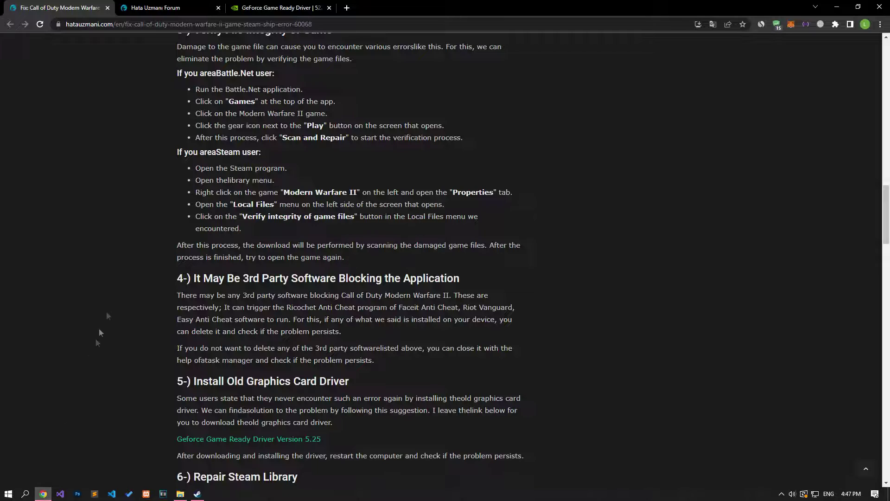
# - Scroll the article down to section 6, Repair Steam Library
pyautogui.scroll(-5, 114, 297)
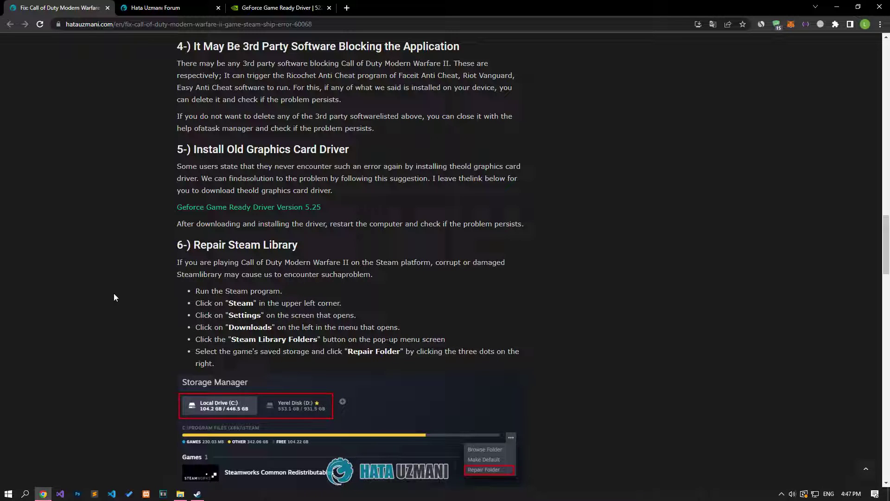
pyautogui.scroll(-2, 114, 295)
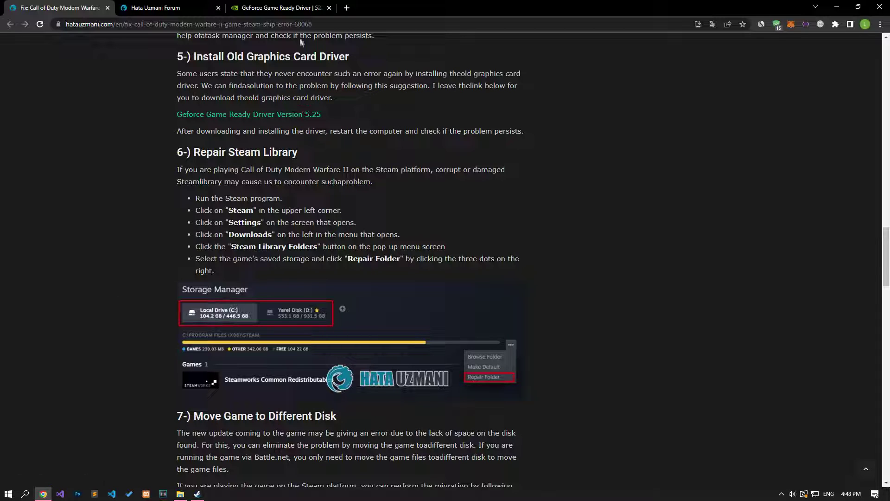
# - Start the GeForce Game Ready Driver 522.25 download, then return to the fix article tab
pyautogui.click(280, 7)
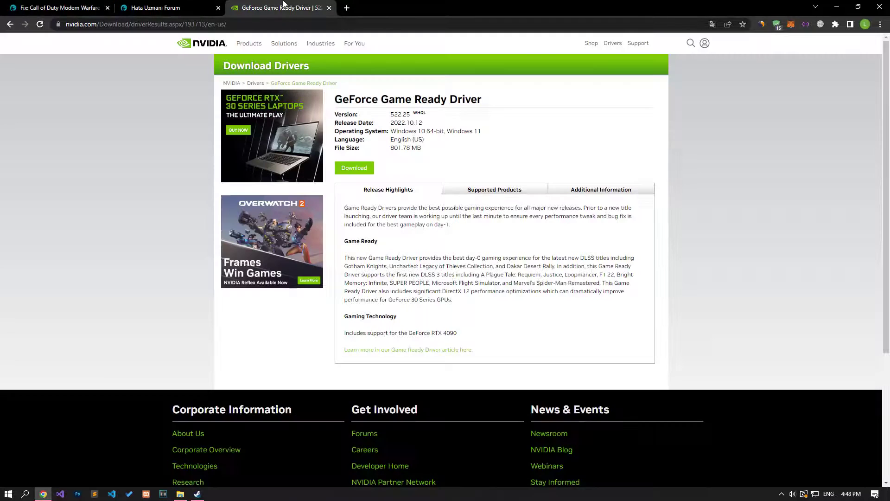
pyautogui.click(350, 167)
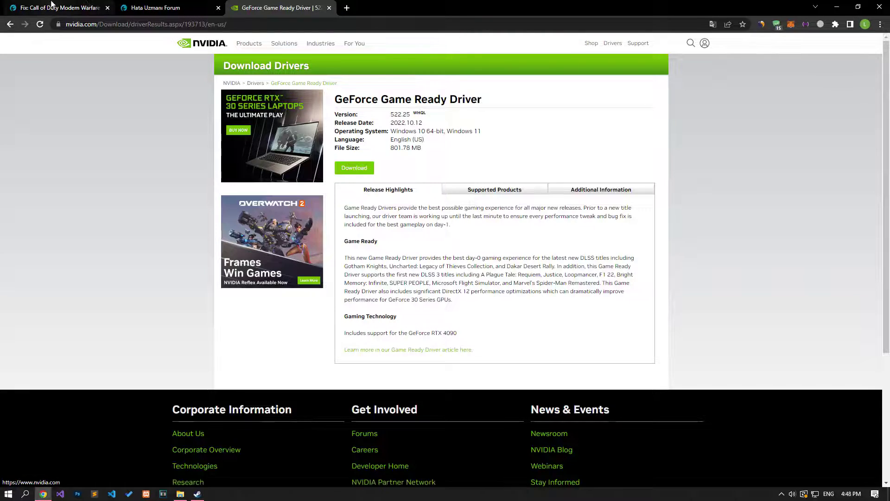
pyautogui.click(53, 8)
pyautogui.scroll(-3, 54, 185)
pyautogui.scroll(1, 53, 187)
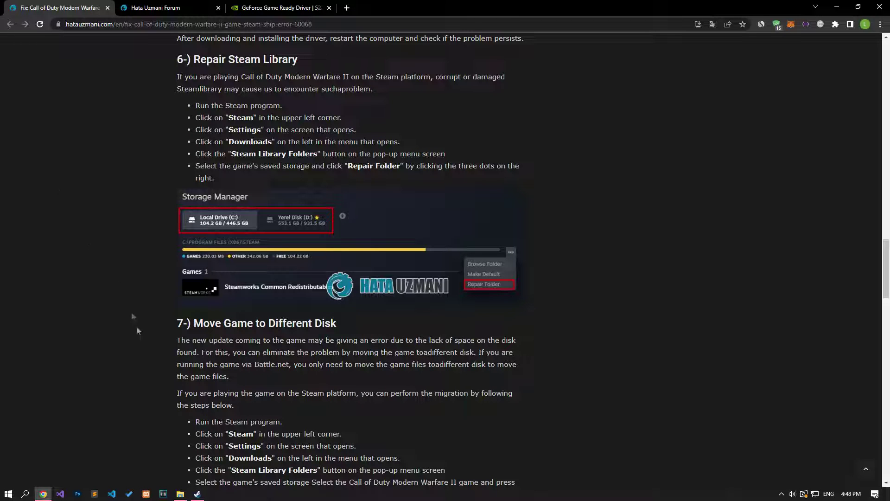
# - Repair the D: Steam library folder from Settings > Downloads > Steam Library Folders
pyautogui.click(197, 493)
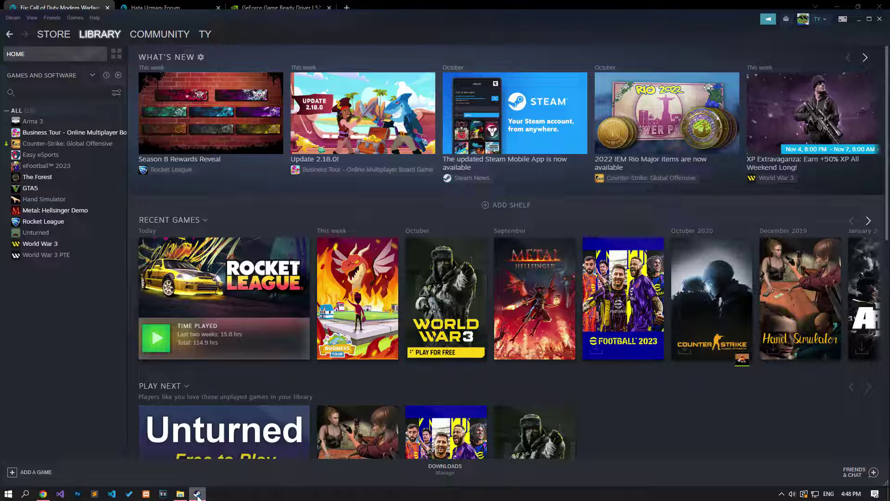
pyautogui.click(18, 18)
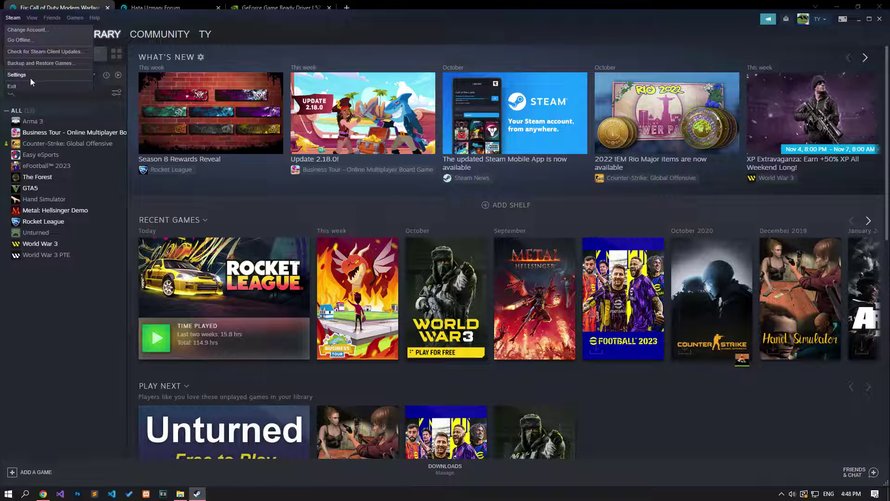
pyautogui.click(17, 75)
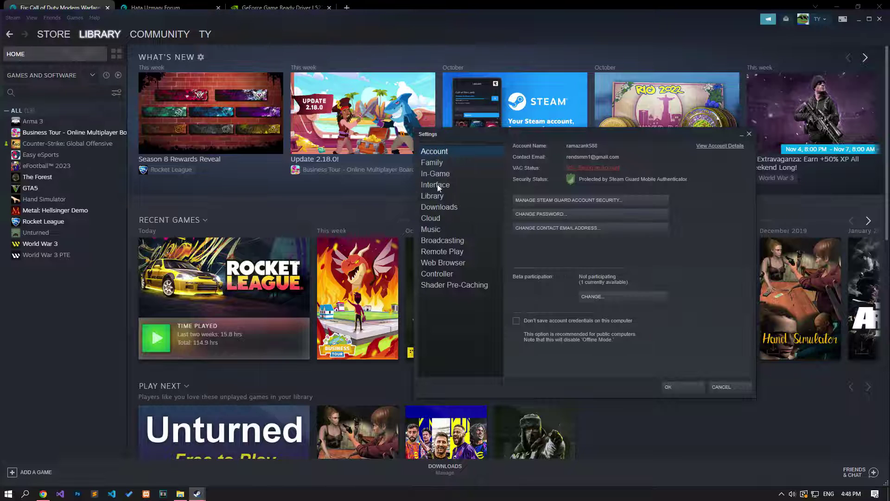
pyautogui.click(438, 209)
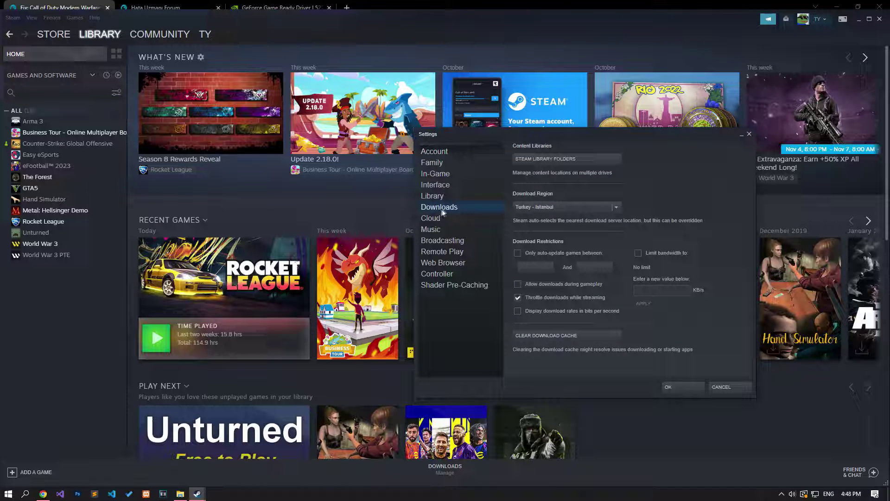
pyautogui.click(548, 159)
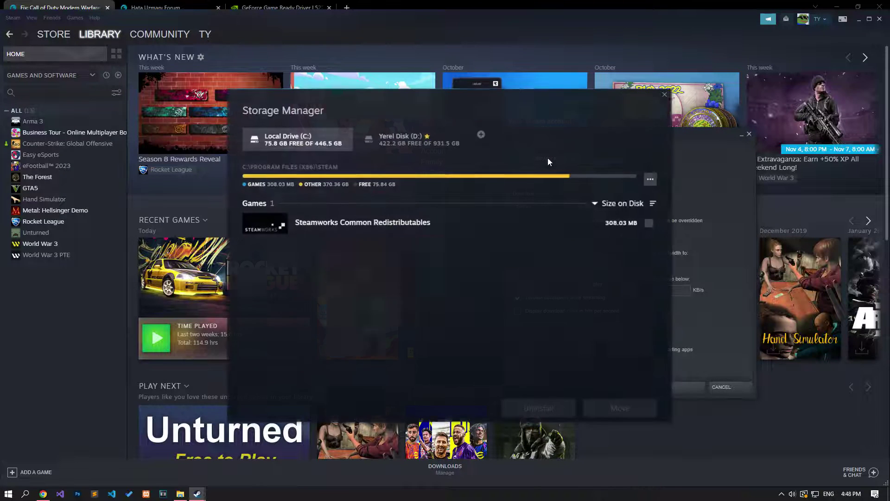
pyautogui.click(420, 138)
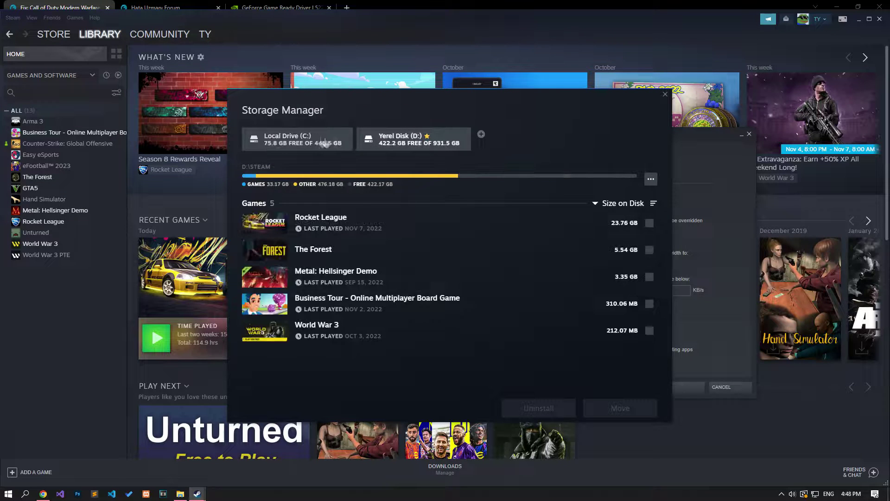
pyautogui.click(646, 180)
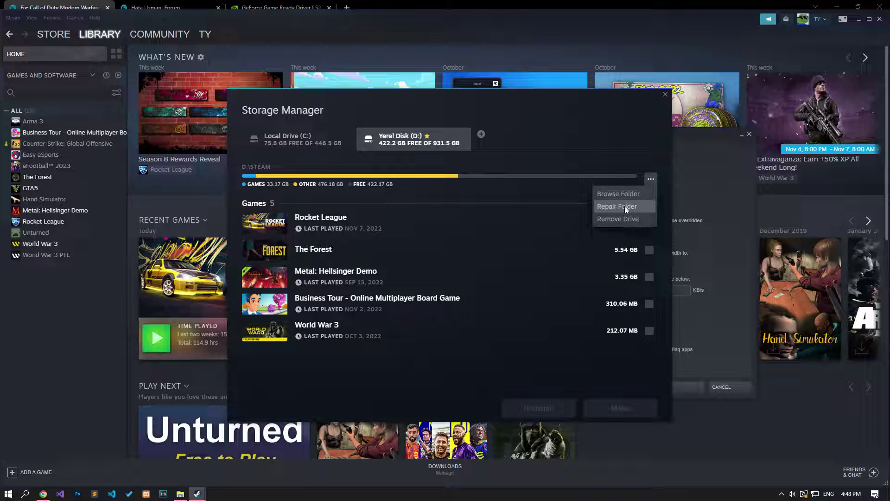
pyautogui.click(625, 205)
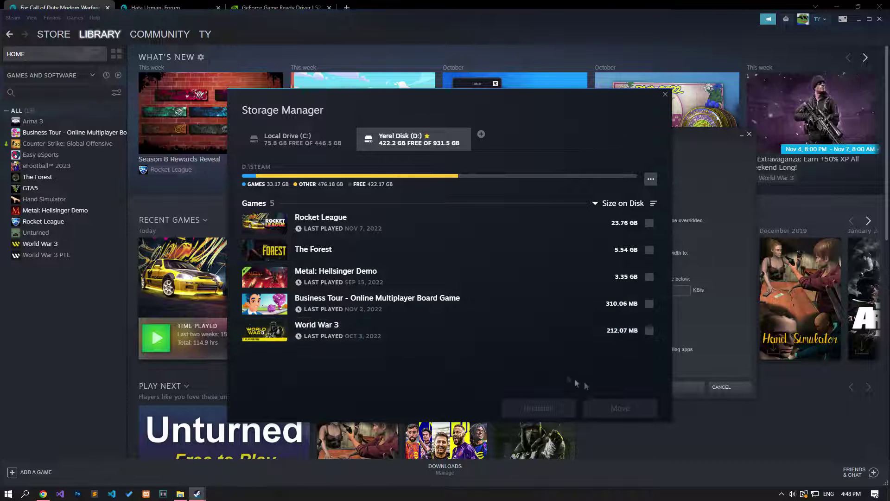
# - Select World War 3, close Storage Manager and Steam Settings, and return to the article
pyautogui.click(650, 332)
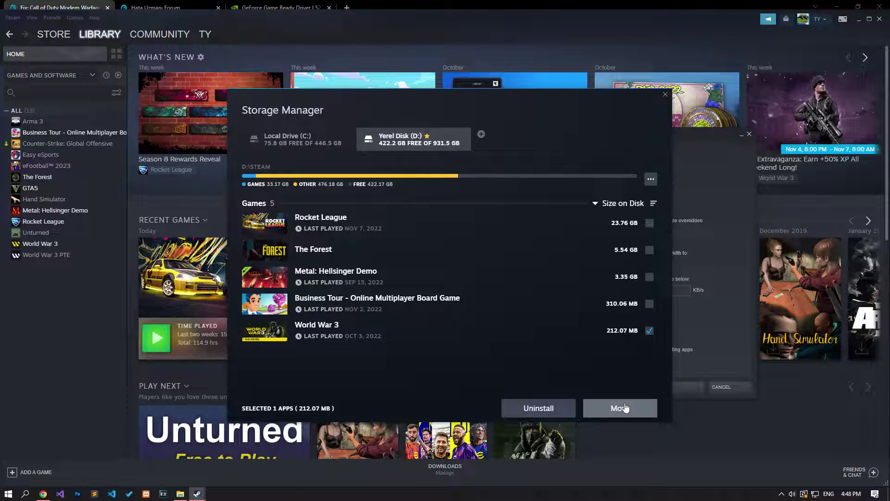
pyautogui.click(665, 94)
pyautogui.click(749, 134)
pyautogui.click(37, 495)
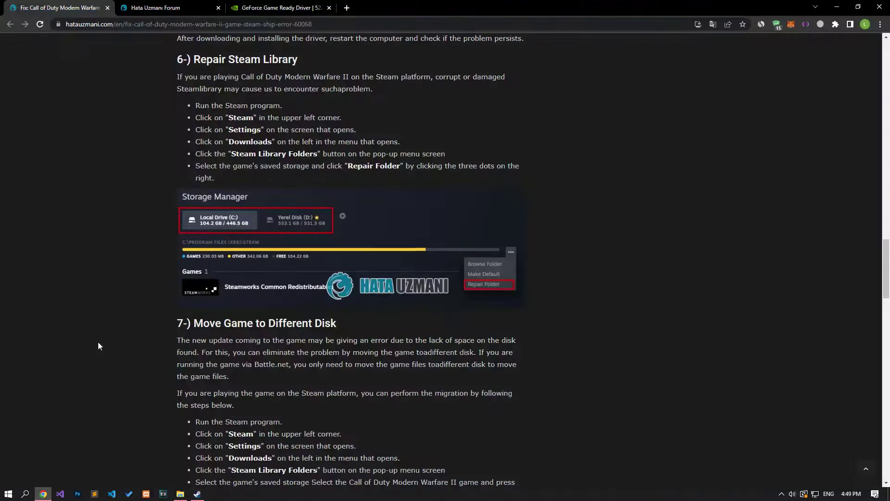
# - Check Windows Update through a Start search for 'check', then close Settings
pyautogui.scroll(-9, 98, 341)
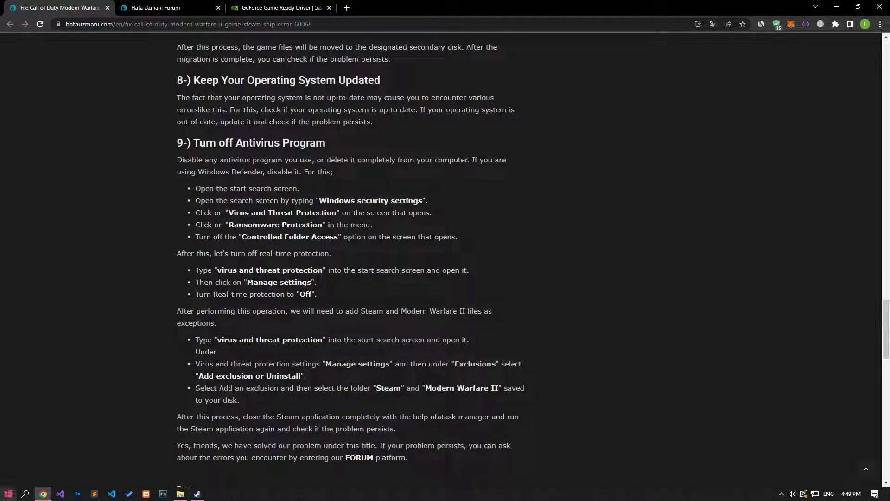
pyautogui.click(8, 493)
pyautogui.write('check')
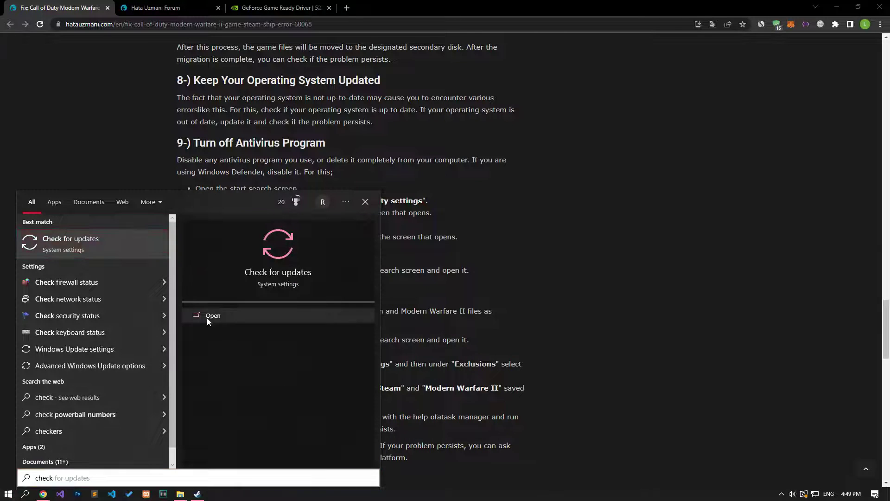
pyautogui.click(207, 318)
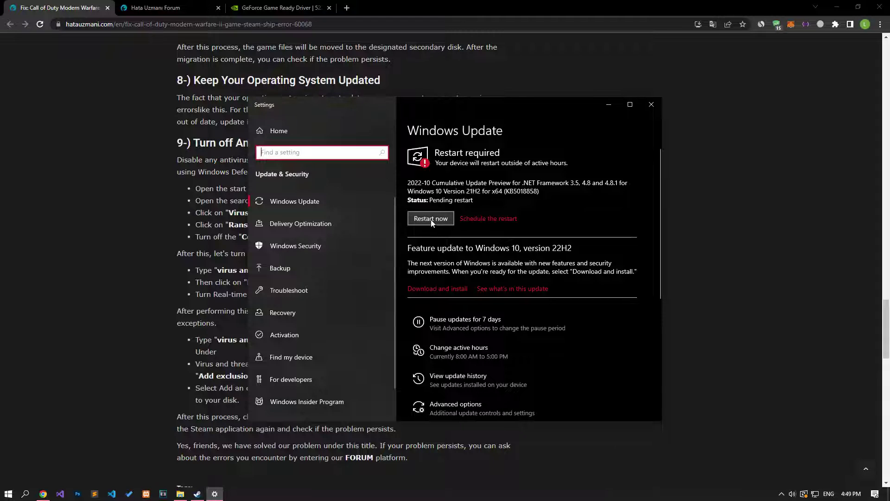
pyautogui.click(651, 104)
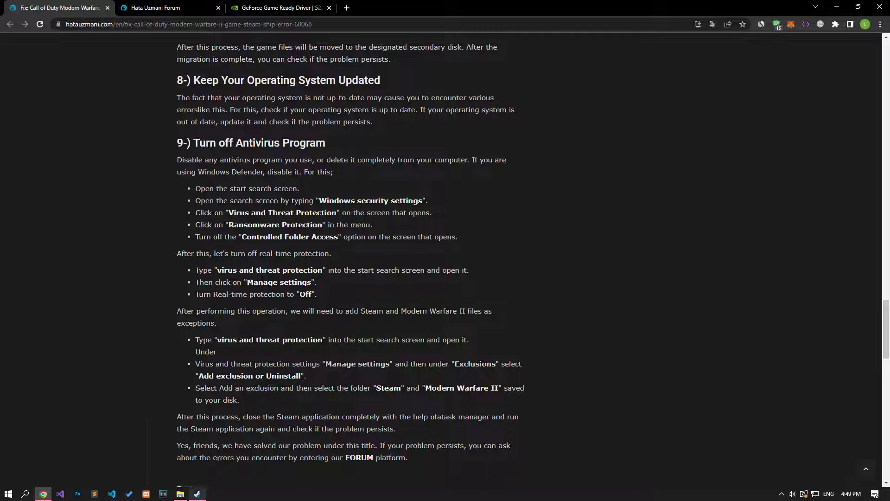
pyautogui.click(197, 493)
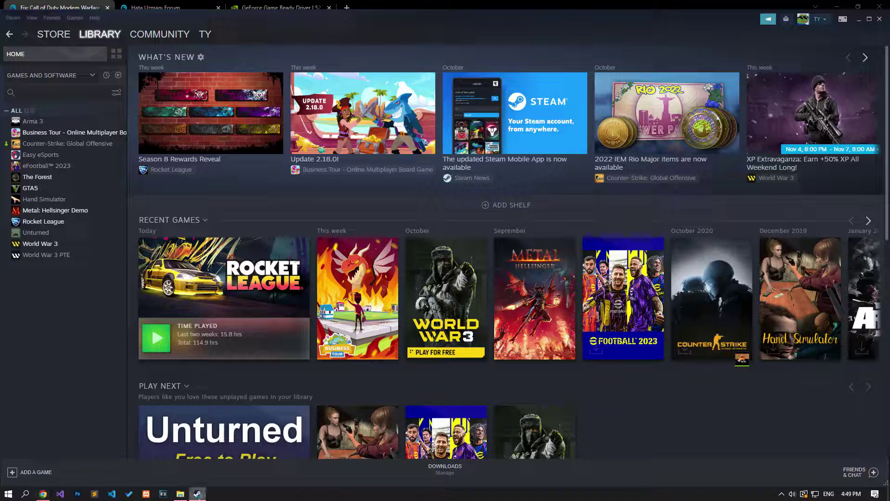
# - Open Rocket League's properties in Steam and dismiss them with Escape
pyautogui.rightClick(43, 222)
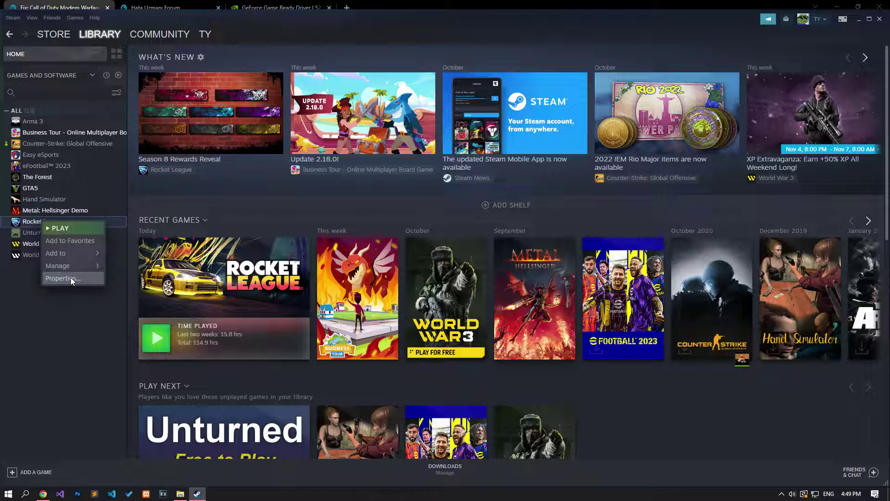
pyautogui.click(71, 277)
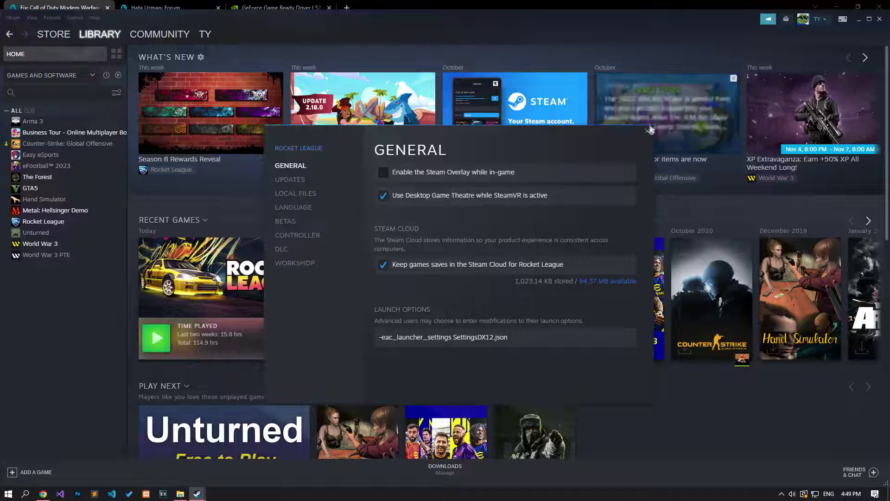
pyautogui.press('Escape')
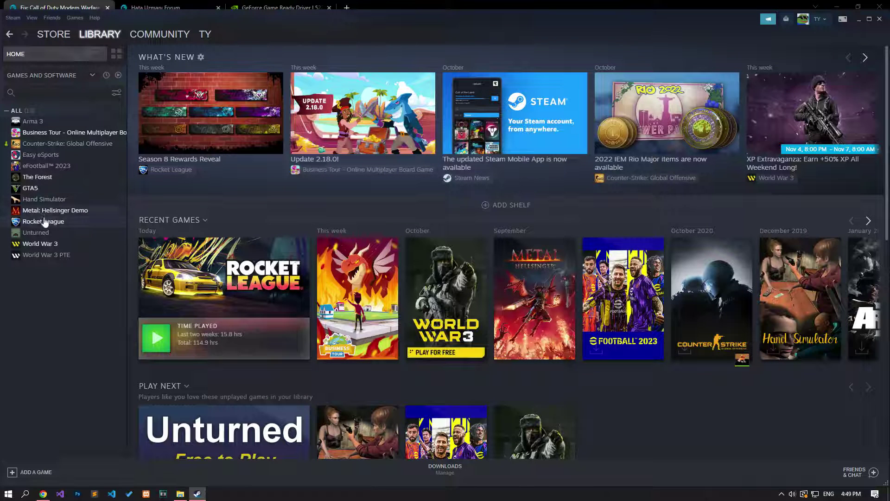
# - Uncheck 'Enable the Steam Overlay while in-game' under Steam Settings > In-Game and confirm
pyautogui.click(13, 17)
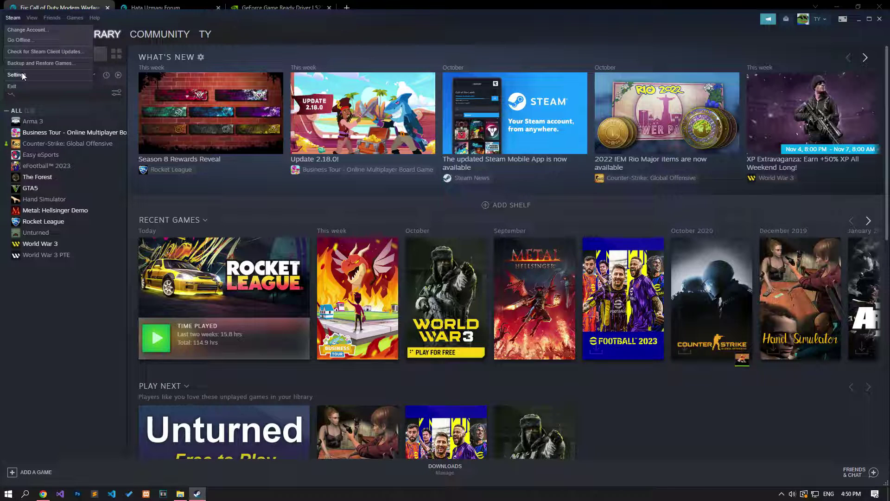
pyautogui.click(19, 77)
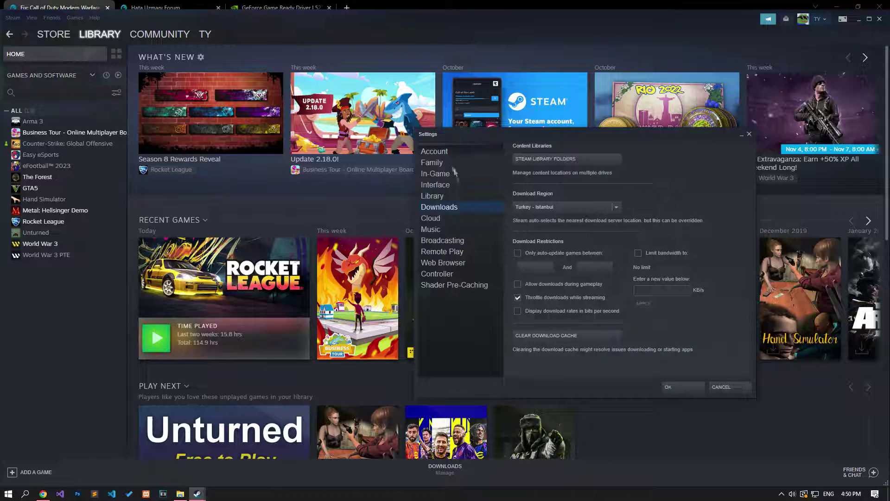
pyautogui.click(431, 174)
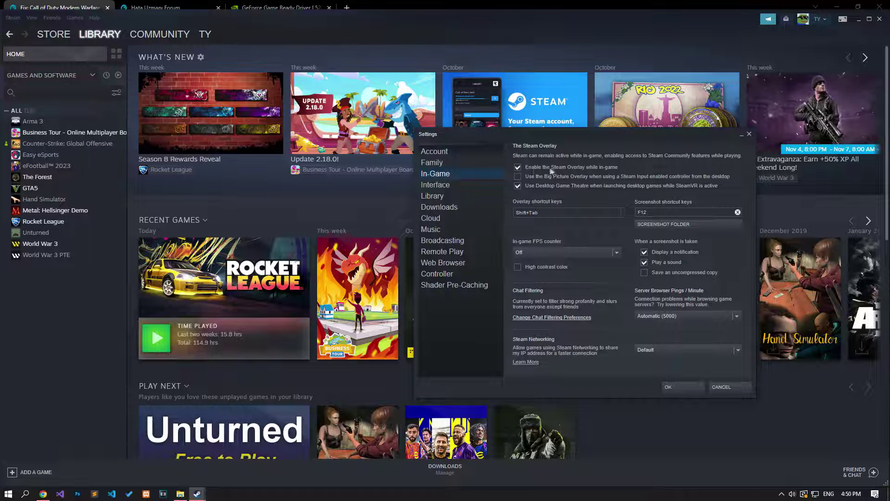
pyautogui.click(518, 168)
pyautogui.click(674, 387)
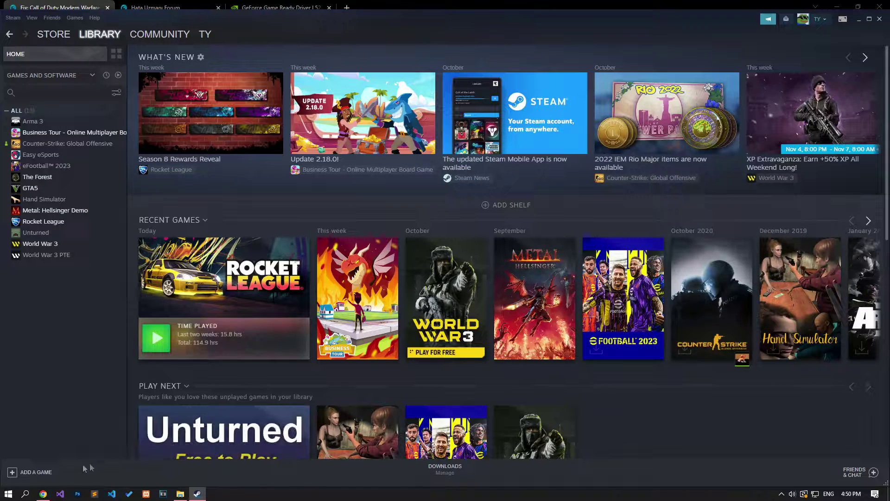
# - Launch GeForce Experience, review its general settings with In-Game Overlay on, and close it
pyautogui.moveTo(43, 494)
pyautogui.click(49, 457)
pyautogui.click(2, 496)
pyautogui.write('geforce')
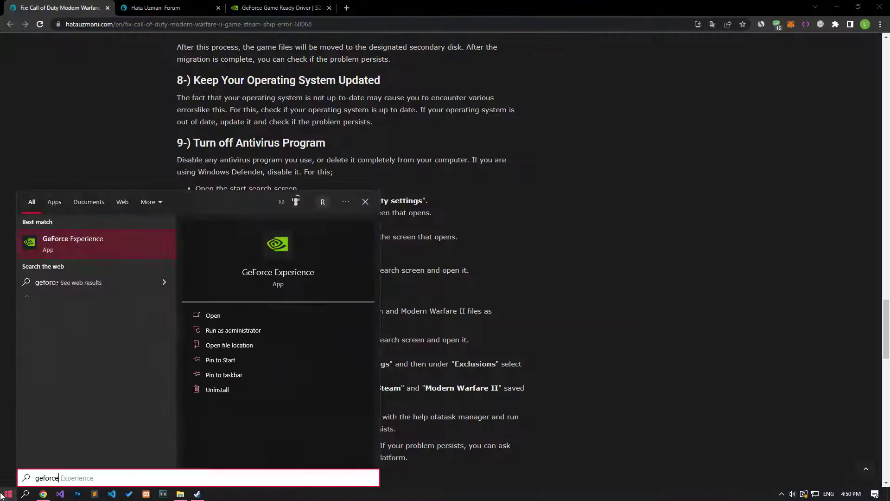
pyautogui.click(196, 318)
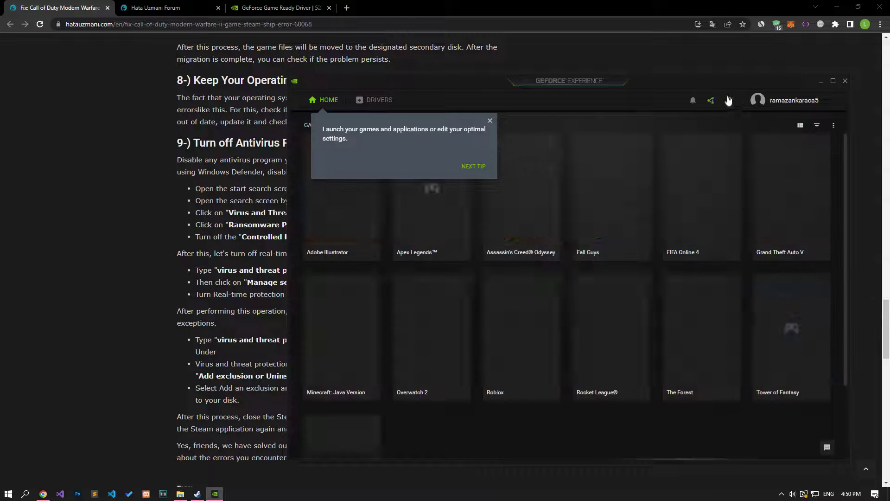
pyautogui.click(729, 100)
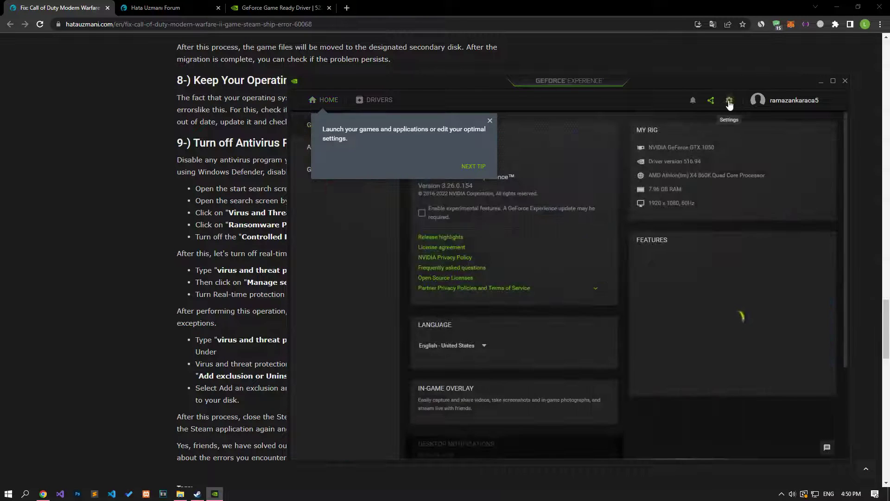
pyautogui.click(490, 120)
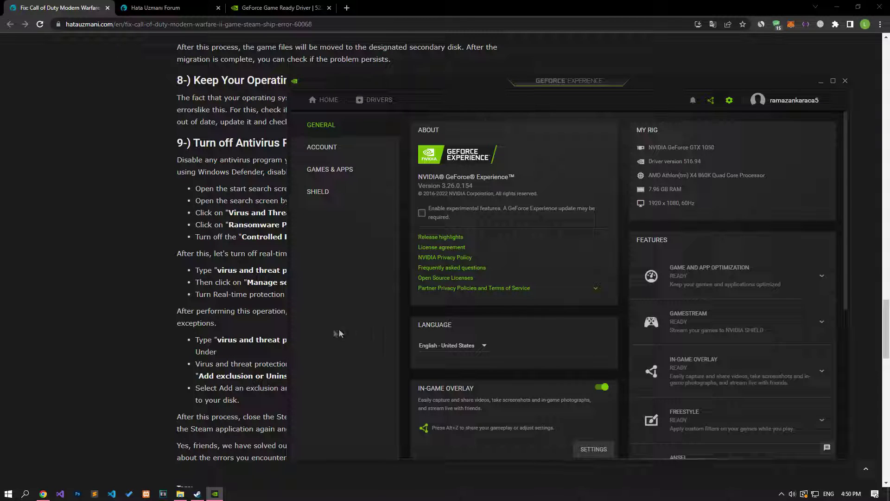
pyautogui.click(844, 81)
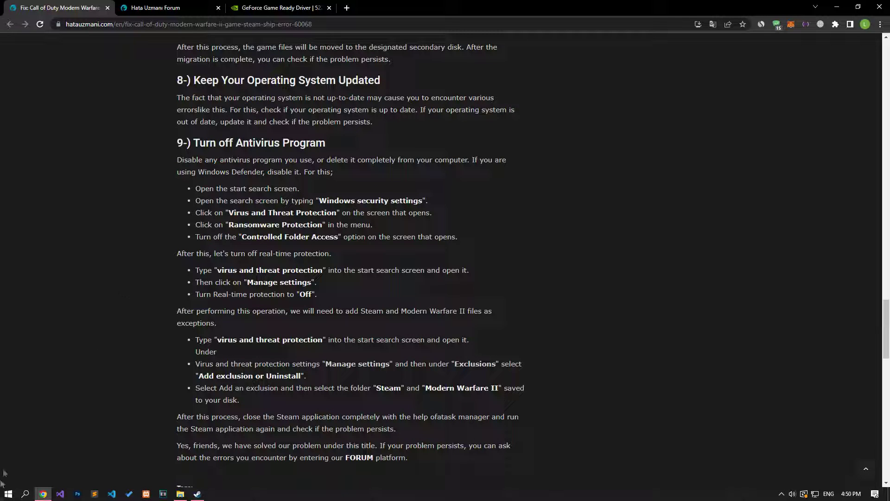
# - Turn off real-time protection in Virus & threat protection settings
pyautogui.click(8, 493)
pyautogui.write('vir')
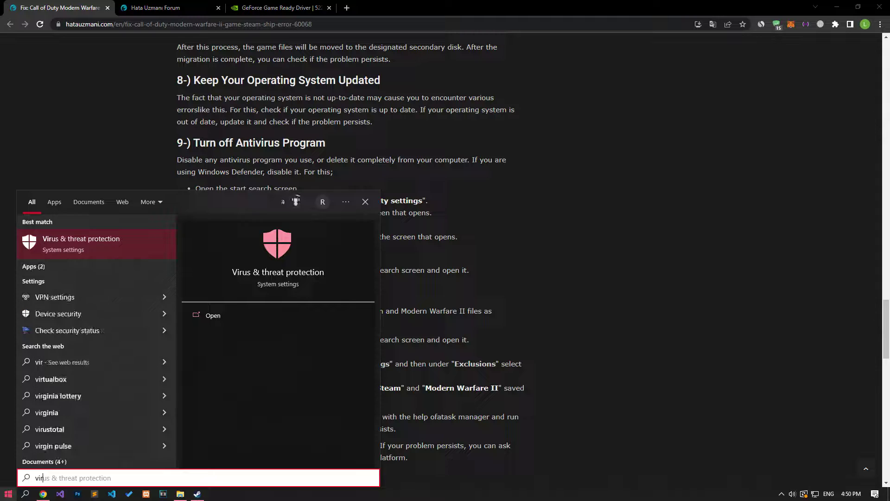
pyautogui.click(58, 242)
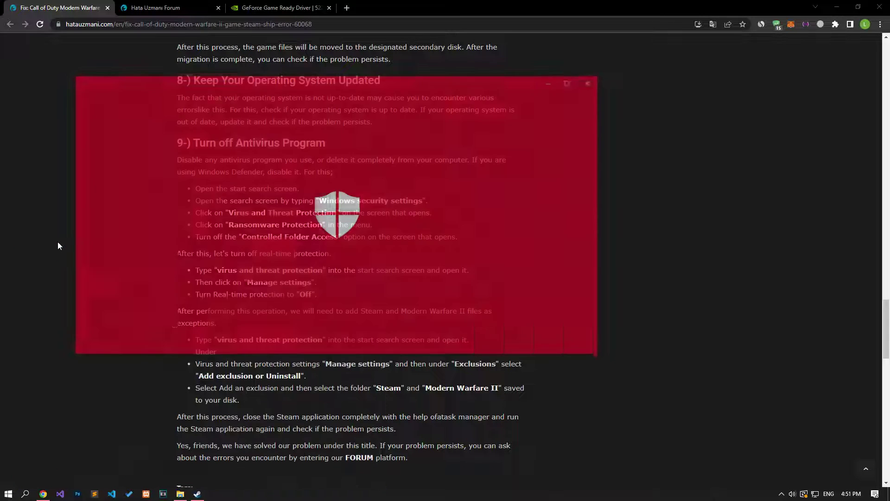
pyautogui.scroll(-3, 343, 250)
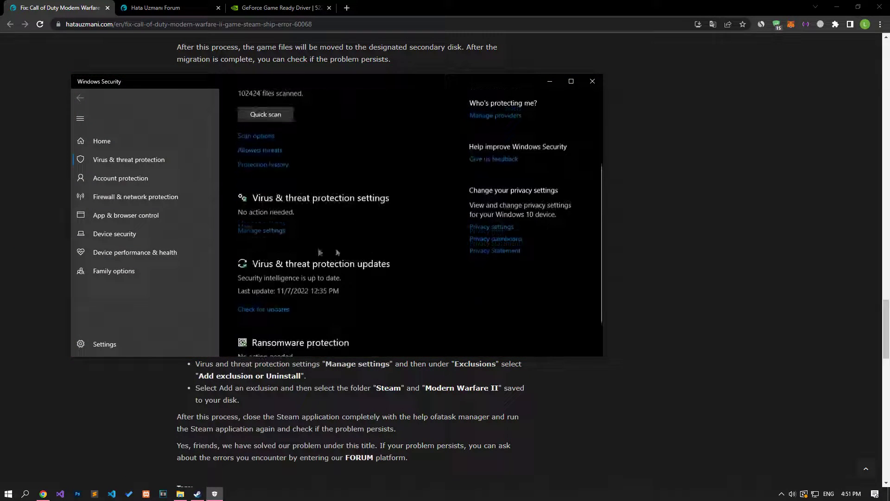
pyautogui.click(260, 230)
pyautogui.scroll(-3, 260, 233)
pyautogui.scroll(-5, 258, 232)
pyautogui.click(258, 229)
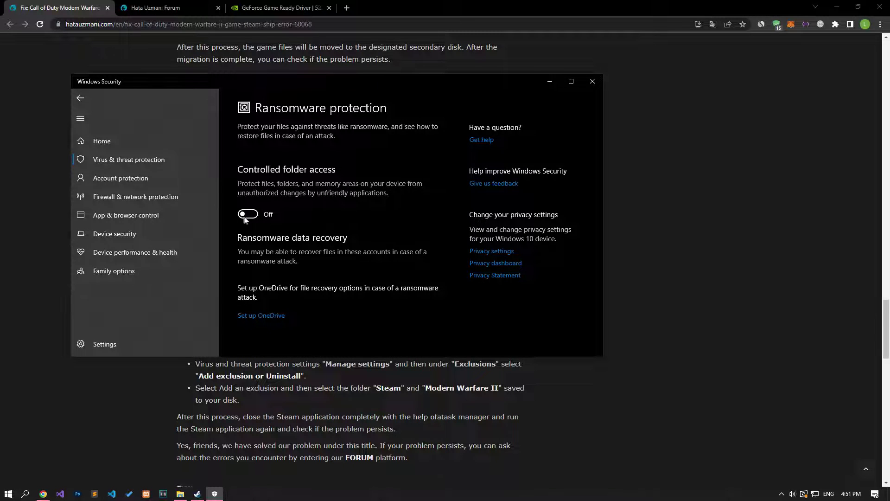
pyautogui.click(80, 99)
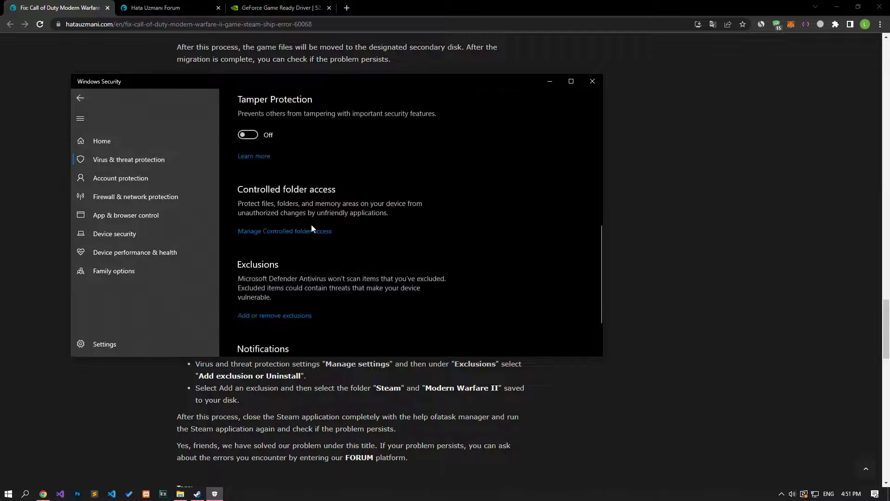
pyautogui.scroll(5, 310, 224)
pyautogui.click(248, 219)
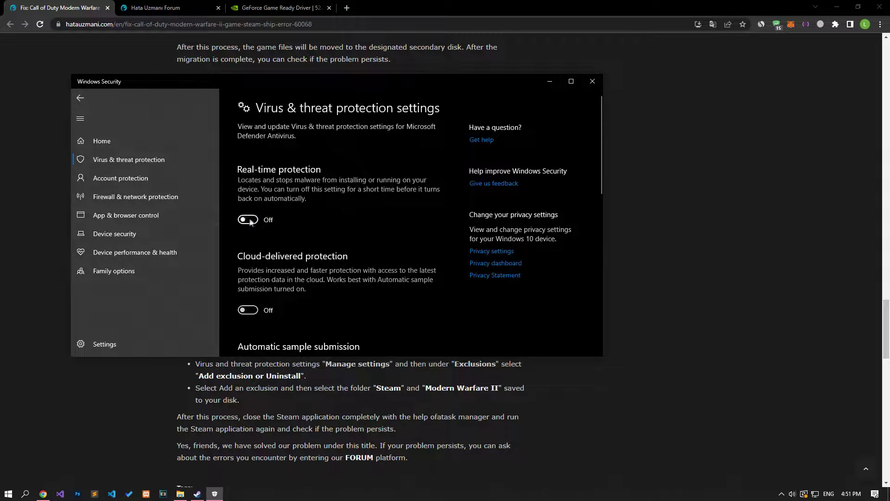
# - Add C:\Program Files (x86)\Steam as a folder exclusion in Windows Defender
pyautogui.scroll(-5, 341, 265)
pyautogui.scroll(-4, 341, 265)
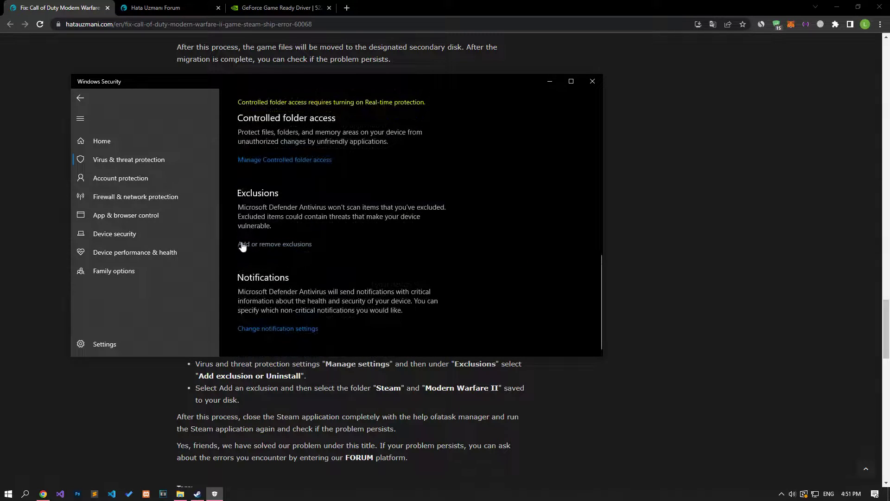
pyautogui.click(306, 246)
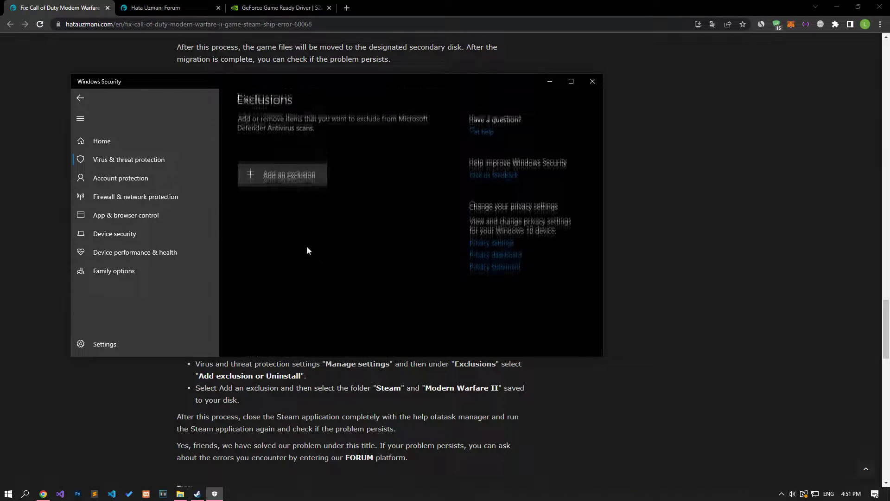
pyautogui.click(311, 188)
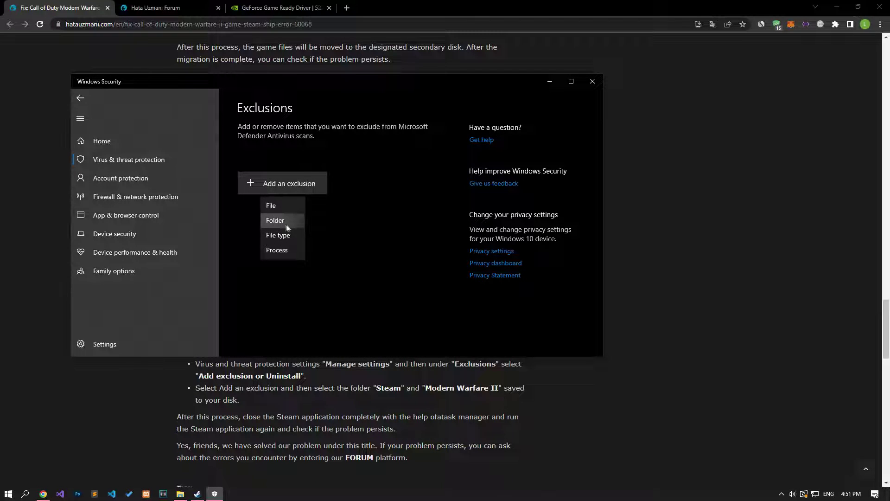
pyautogui.click(280, 223)
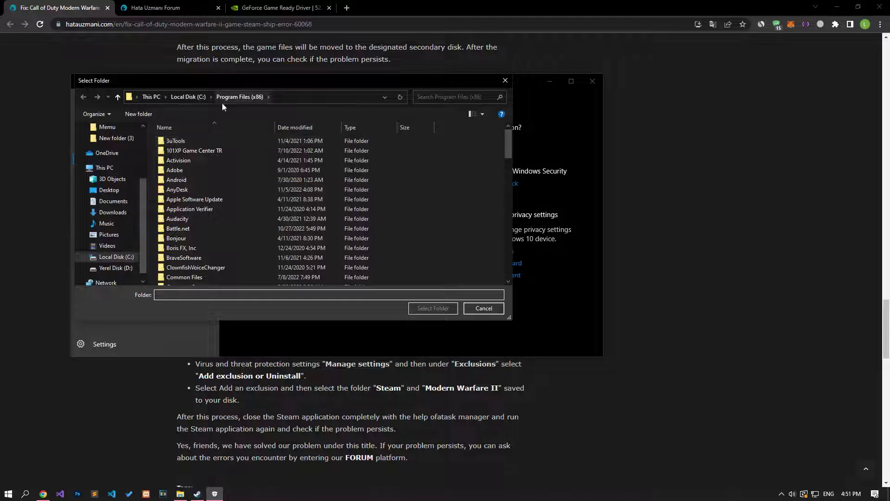
pyautogui.press('s')
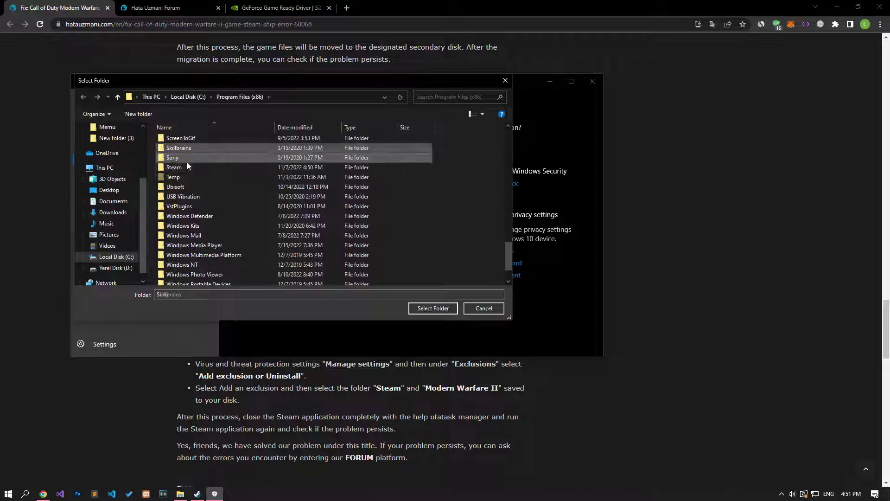
pyautogui.click(178, 167)
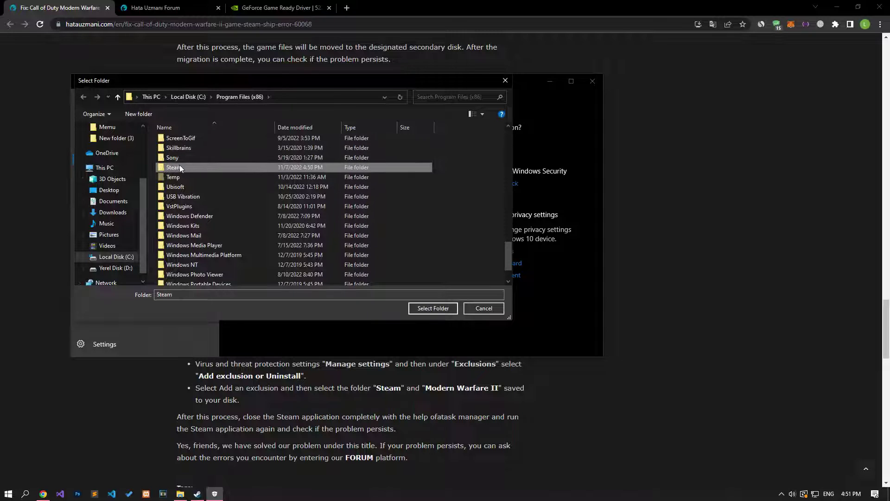
pyautogui.click(425, 308)
# - Add C:\ProgramData\Steam as a second folder exclusion
pyautogui.click(293, 188)
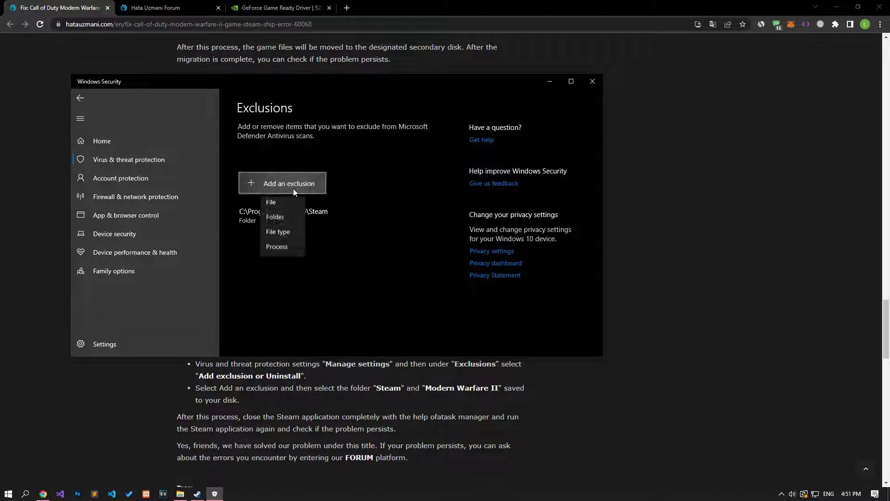
pyautogui.click(279, 219)
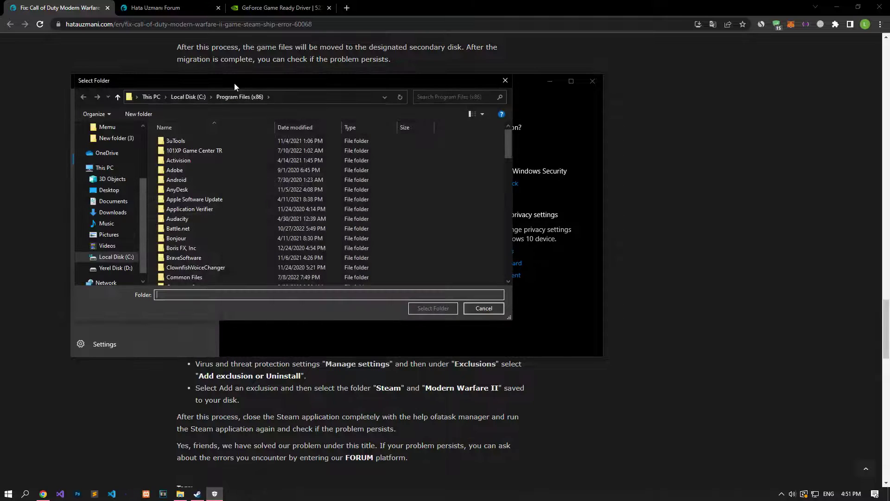
pyautogui.click(190, 96)
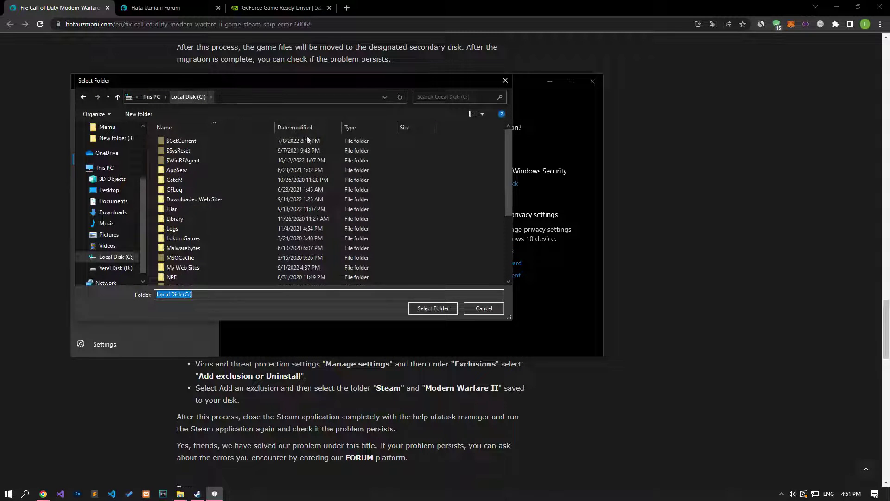
pyautogui.scroll(-2, 215, 204)
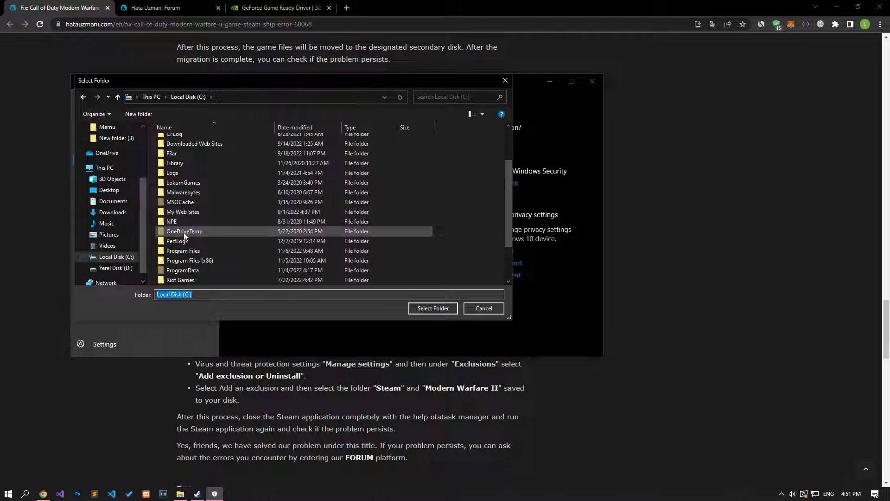
pyautogui.doubleClick(191, 270)
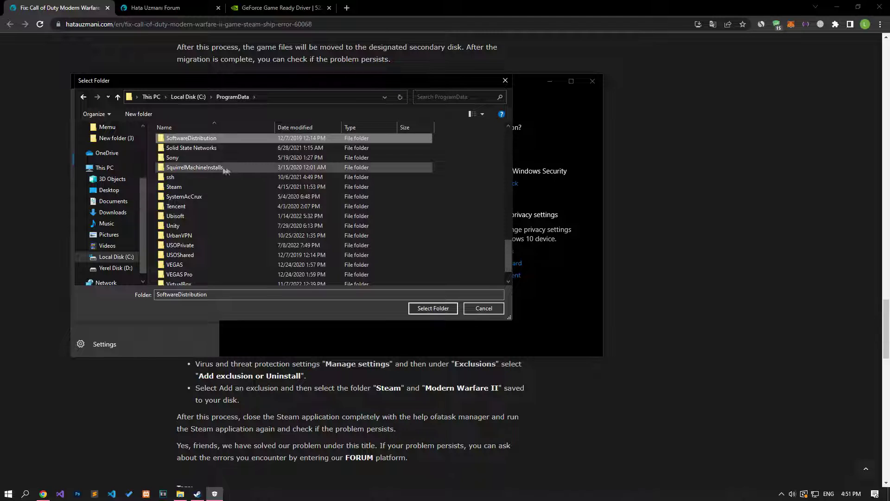
pyautogui.click(187, 189)
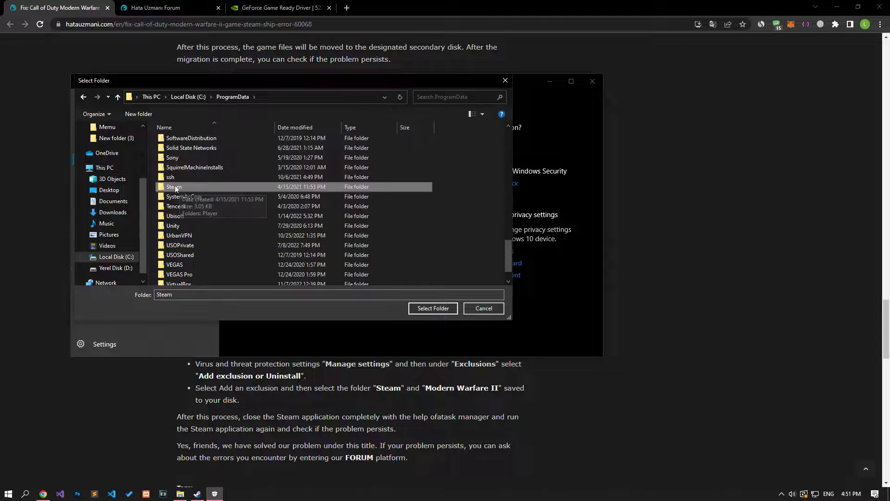
pyautogui.click(434, 308)
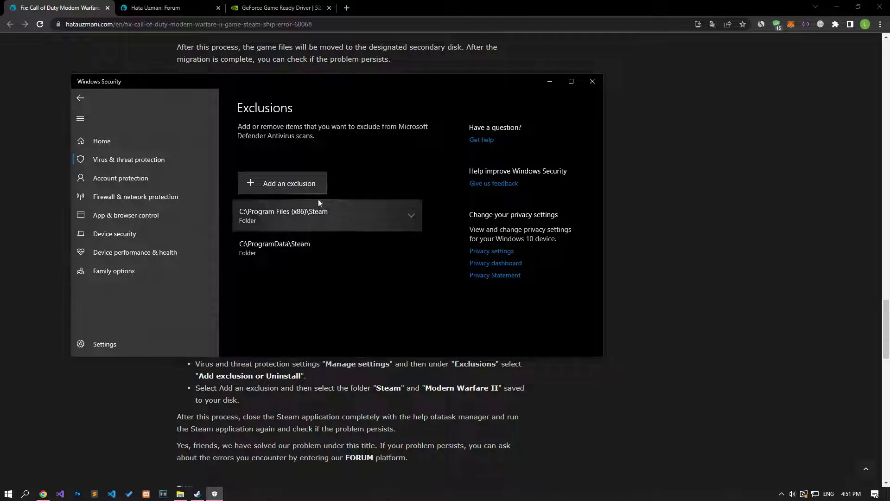
pyautogui.press('super')
# - Open %localappdata% in File Explorer and copy the Local folder's path
pyautogui.write('%lo')
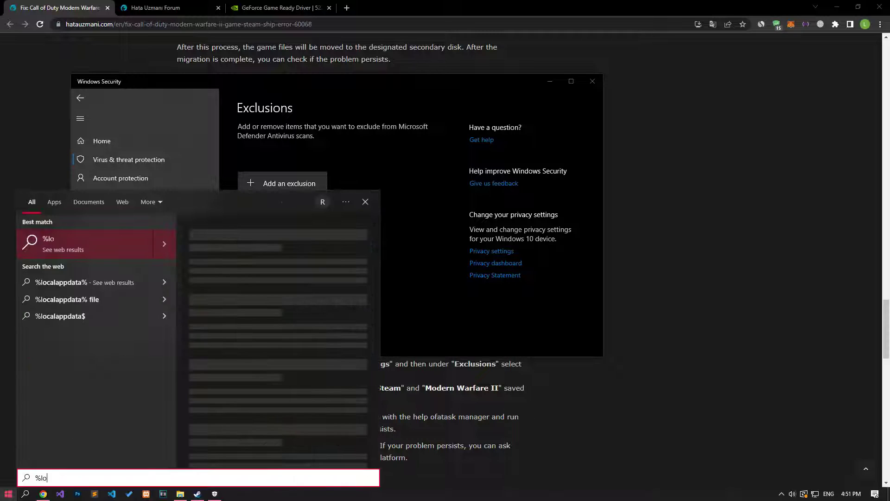
pyautogui.write('calappdata%')
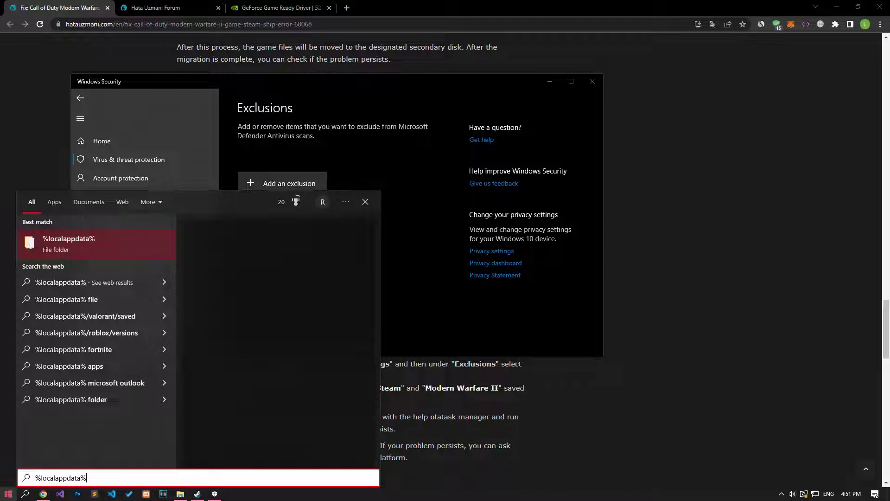
pyautogui.press('Return')
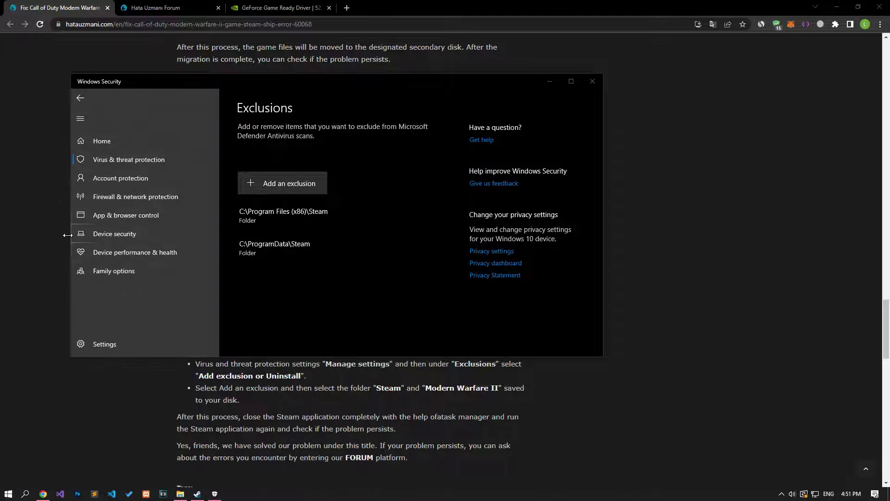
pyautogui.click(551, 139)
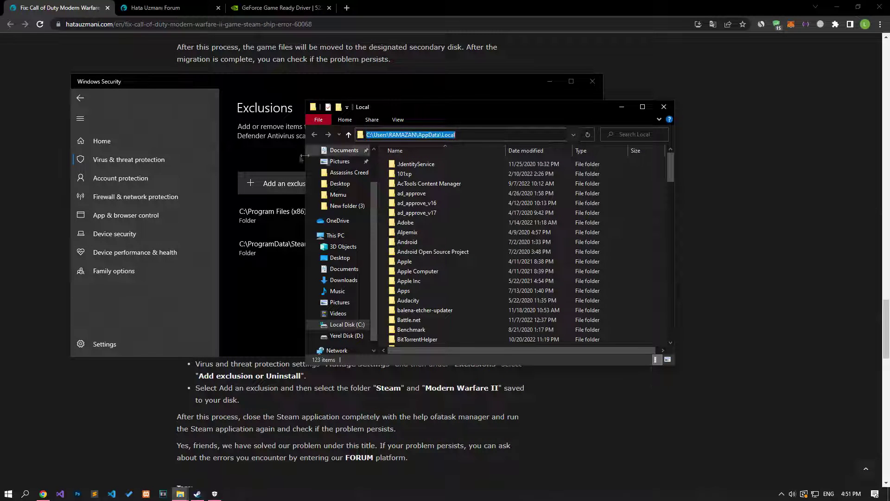
pyautogui.rightClick(444, 134)
pyautogui.click(466, 164)
# - Add the AppData\Local\Steam folder as a third Defender exclusion using the pasted path
pyautogui.click(259, 184)
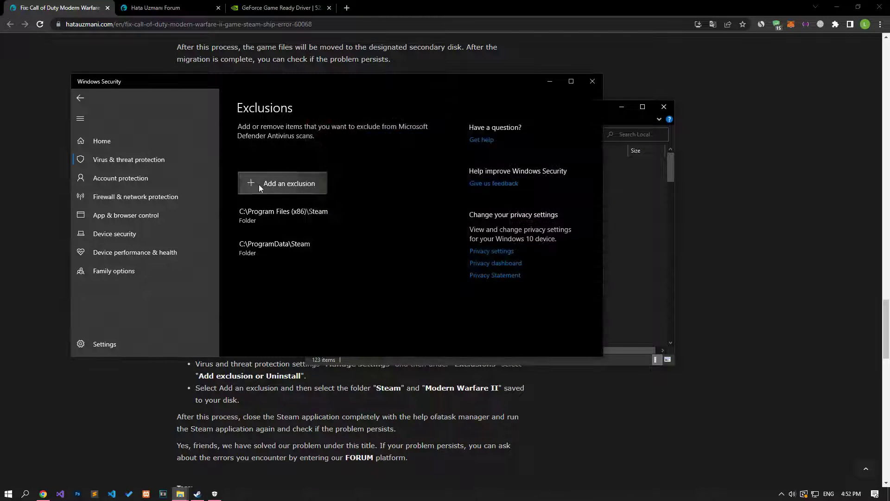
pyautogui.click(282, 221)
pyautogui.click(301, 97)
pyautogui.rightClick(301, 98)
pyautogui.click(324, 137)
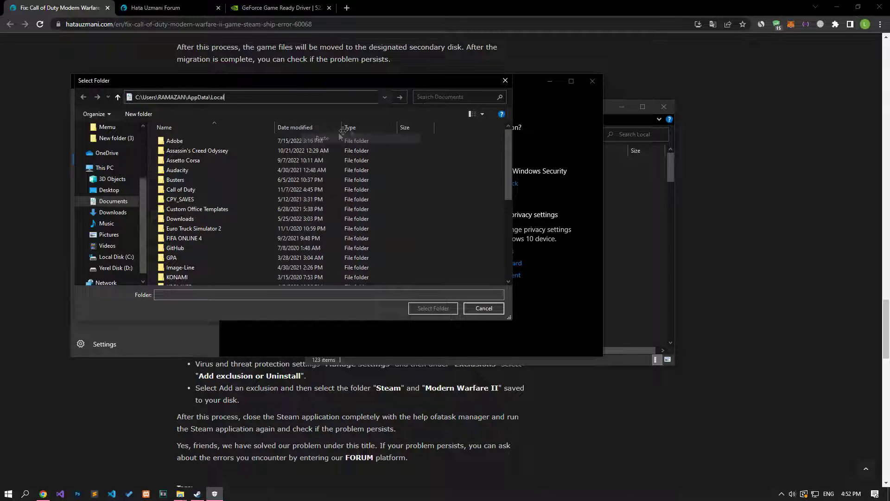
pyautogui.click(399, 97)
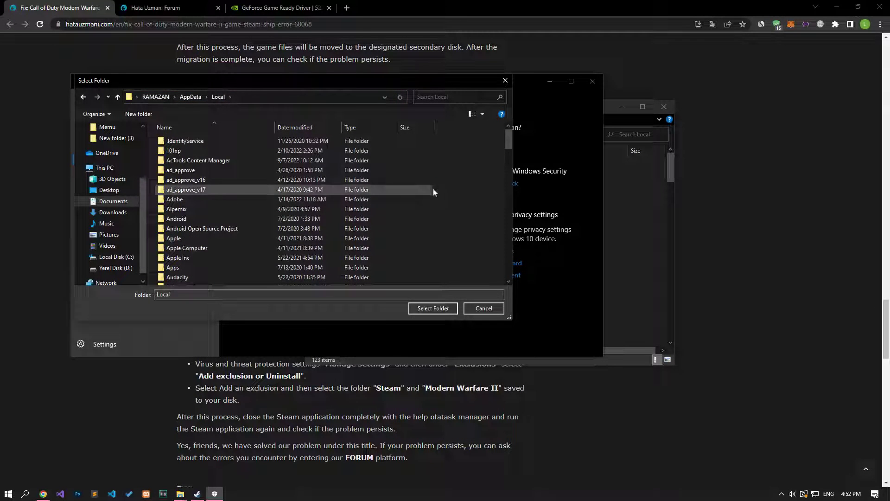
pyautogui.press('s')
pyautogui.press('s')
pyautogui.press('s')
pyautogui.press('s')
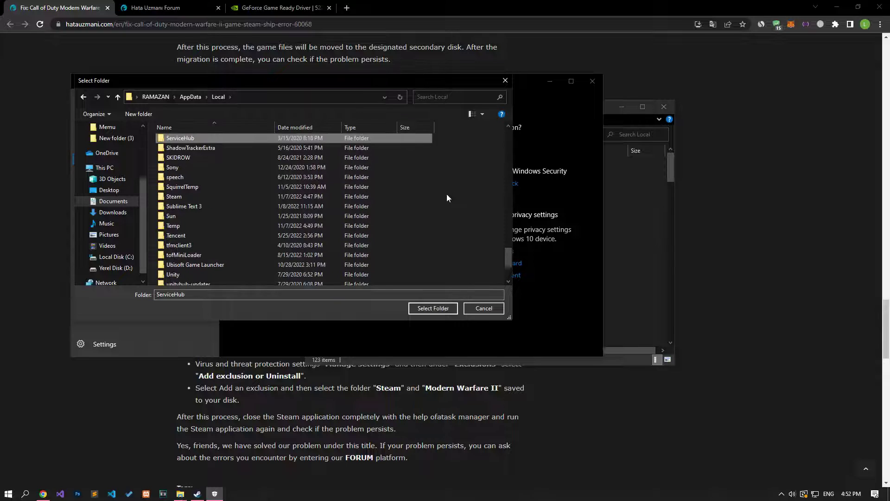
pyautogui.press('s')
pyautogui.press('s')
pyautogui.press('s')
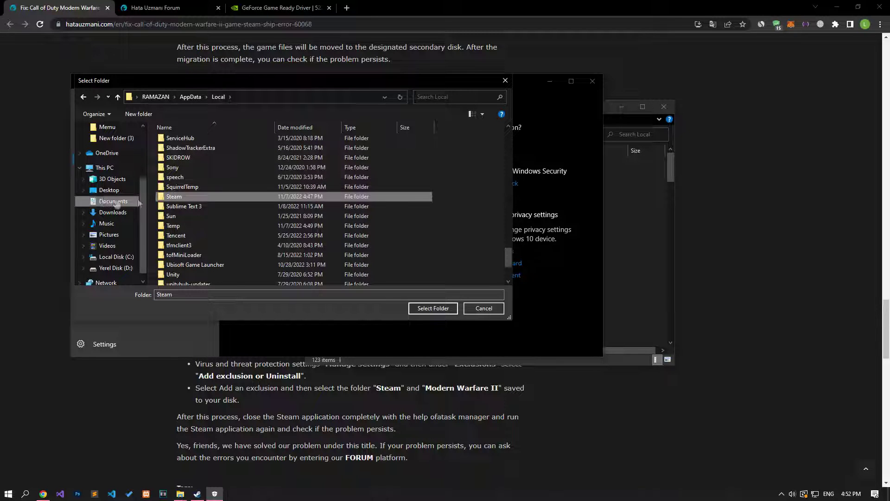
pyautogui.click(419, 309)
# - Start another folder exclusion, look for Steam in AppData\Roaming, then cancel
pyautogui.click(283, 181)
pyautogui.click(281, 218)
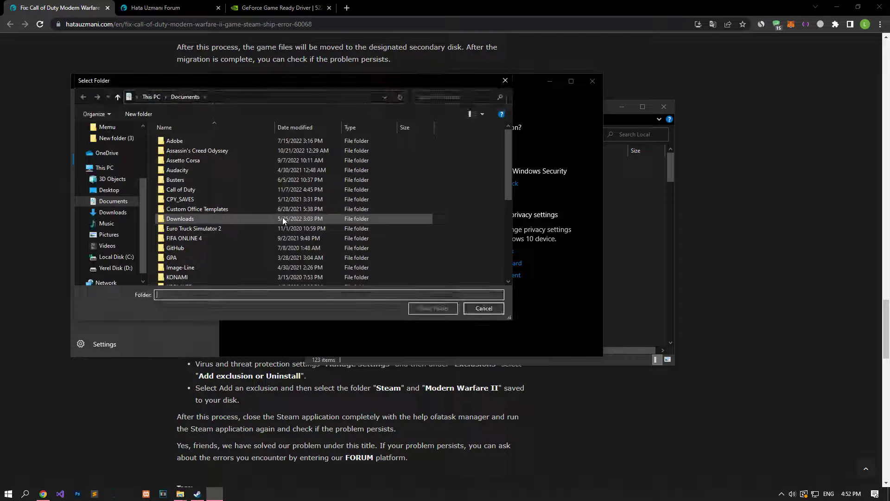
pyautogui.click(362, 103)
pyautogui.rightClick(312, 96)
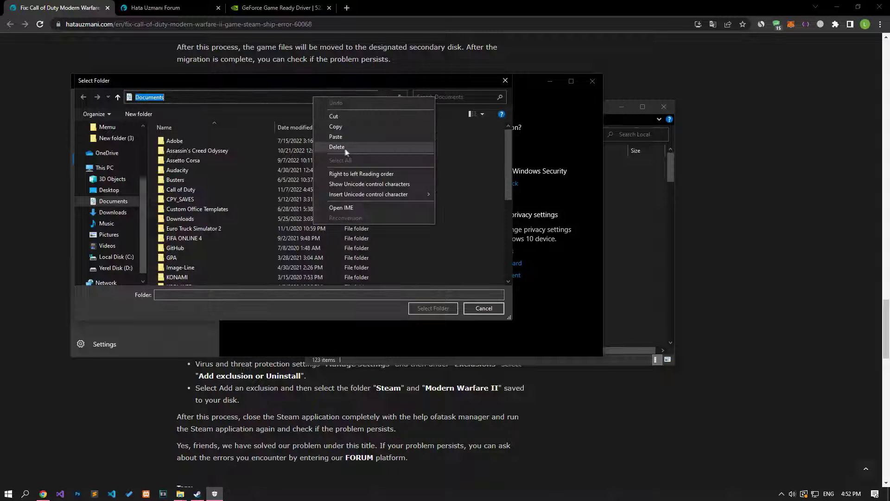
pyautogui.click(338, 138)
pyautogui.click(400, 96)
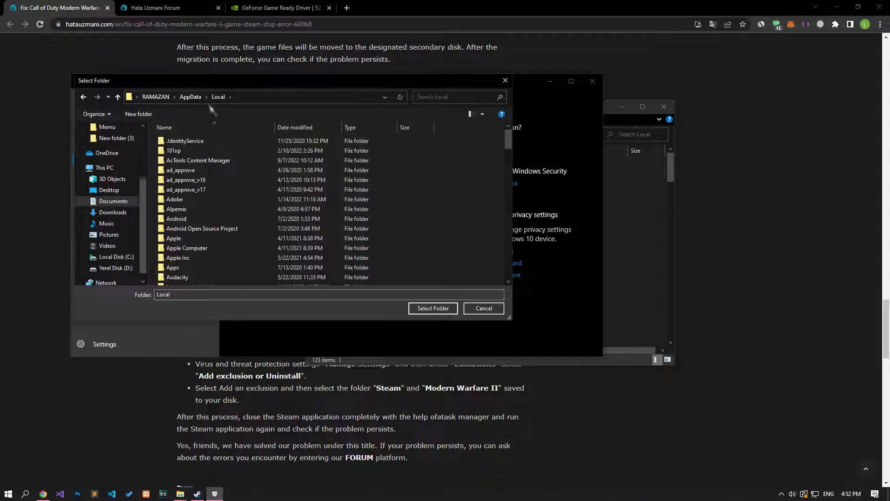
pyautogui.click(190, 96)
pyautogui.doubleClick(178, 160)
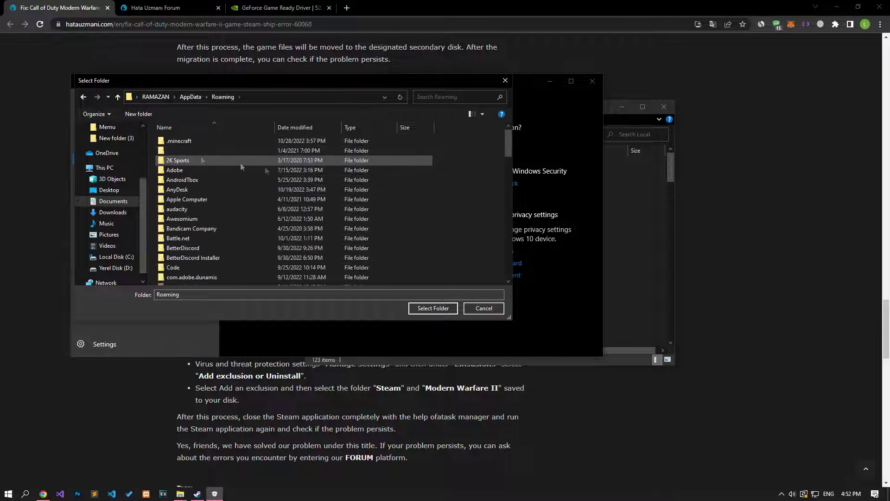
pyautogui.write('s')
pyautogui.press('Down')
pyautogui.press('Down')
pyautogui.press('Down')
pyautogui.press('Down')
pyautogui.press('Down')
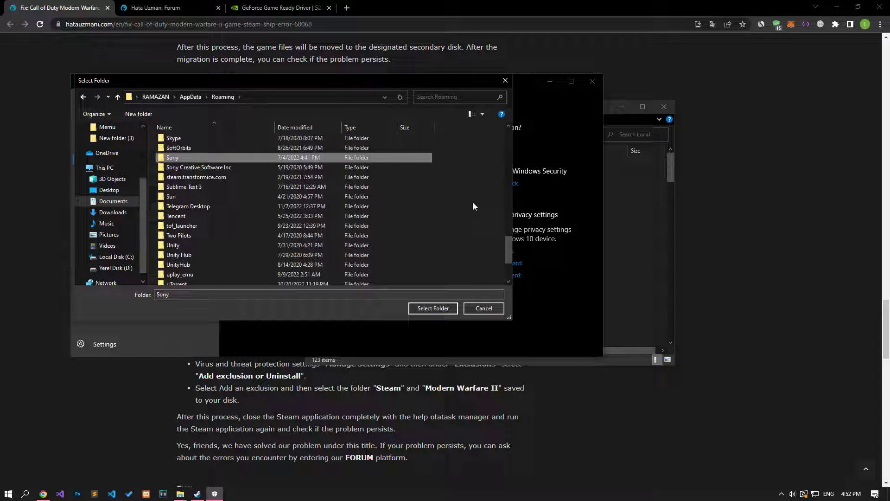
pyautogui.press('s')
pyautogui.press('s')
pyautogui.press('s')
pyautogui.press('s')
pyautogui.press('s')
pyautogui.press('s')
pyautogui.press('s')
pyautogui.click(500, 80)
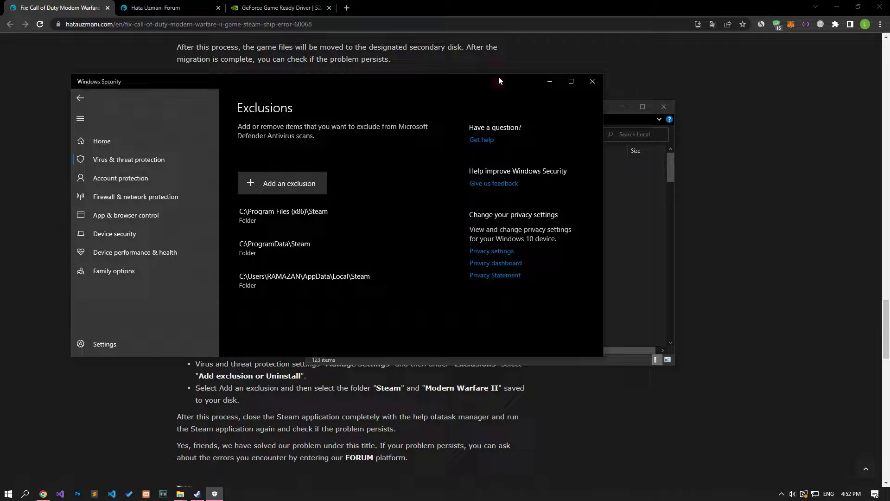
# - Dismiss the exclusion choices and close Windows Security and the Local folder window
pyautogui.click(280, 190)
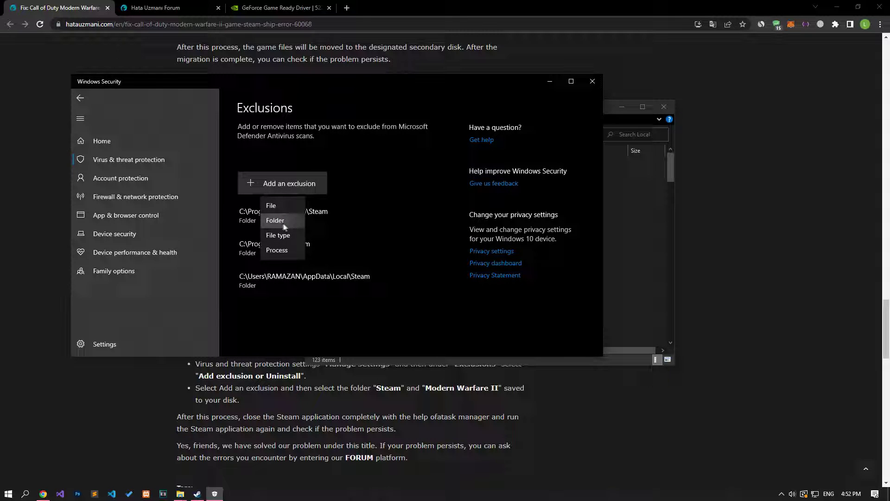
pyautogui.click(408, 324)
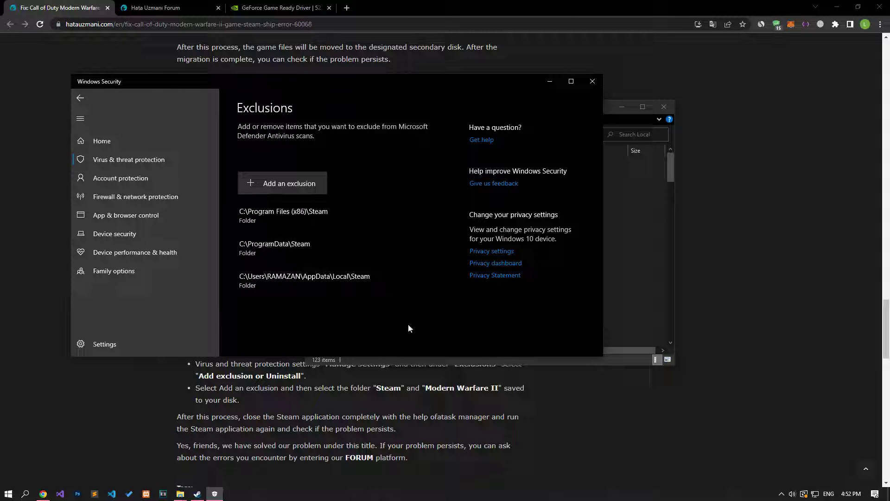
pyautogui.click(593, 81)
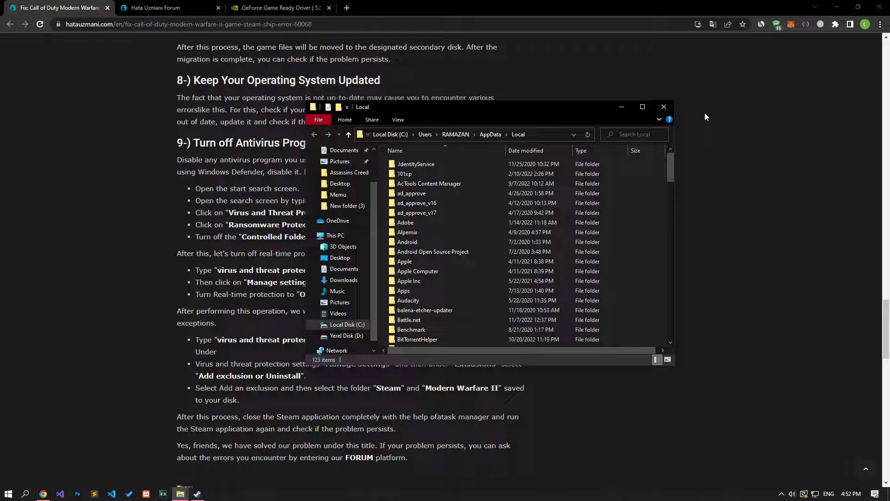
pyautogui.click(664, 106)
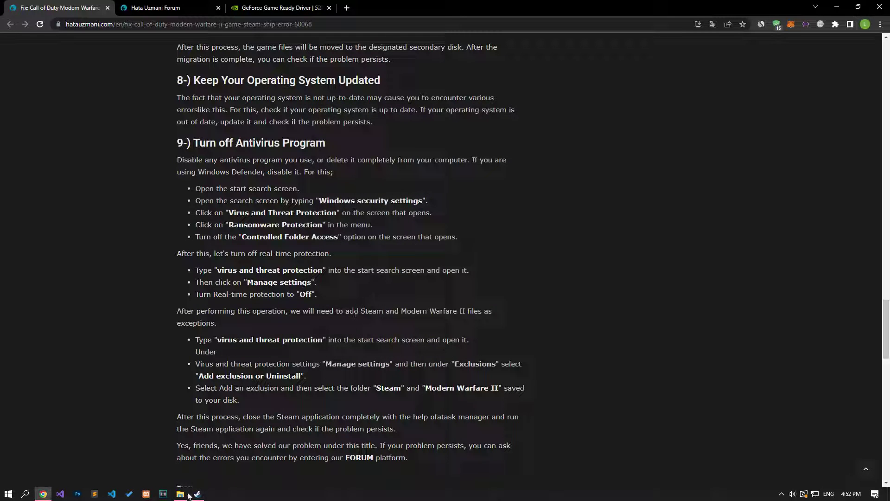
# - Relaunch Steam from its shortcut and return to the guide article in Chrome
pyautogui.click(187, 494)
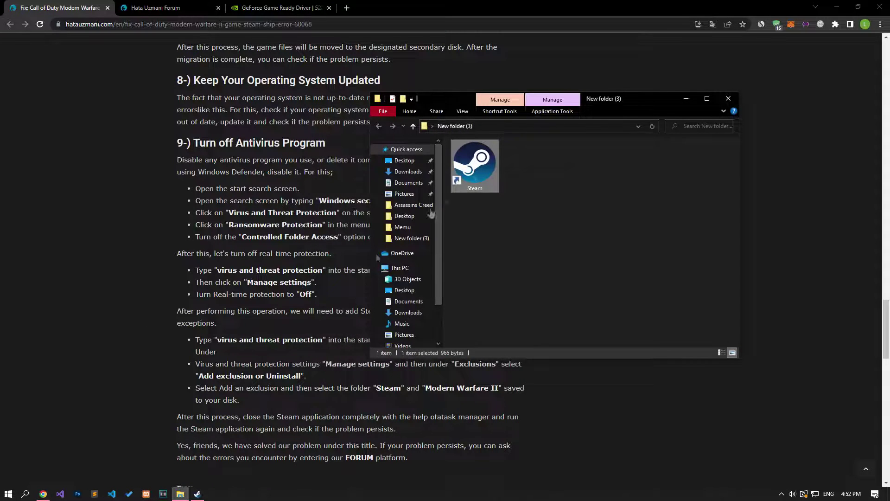
pyautogui.click(197, 493)
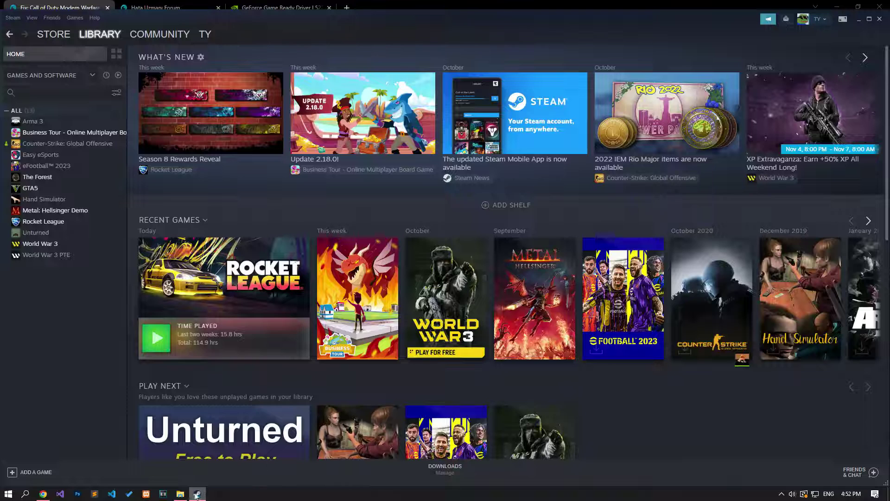
pyautogui.click(43, 493)
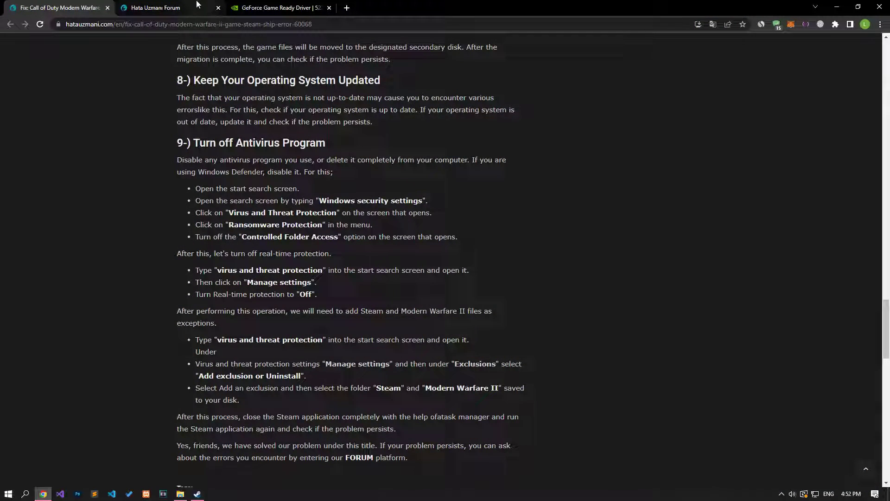
# - Switch to the Hata Uzmani Forum tab and open the Post thread forum picker
pyautogui.click(176, 8)
pyautogui.click(704, 135)
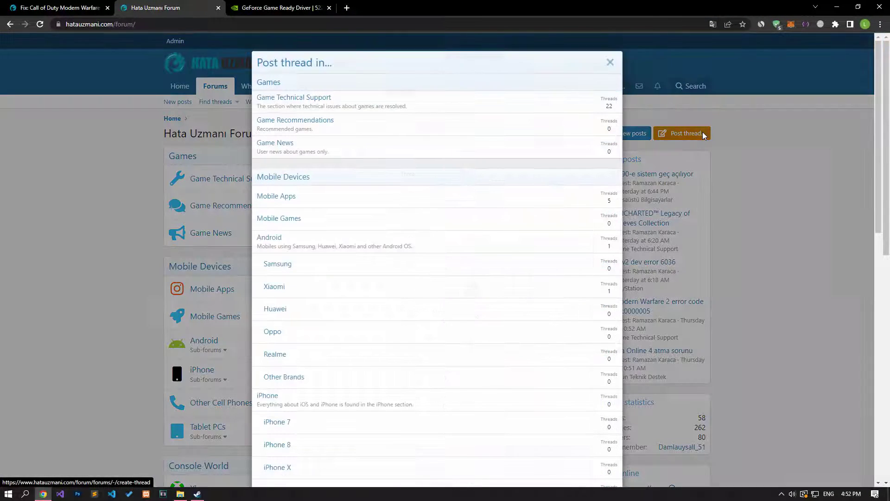